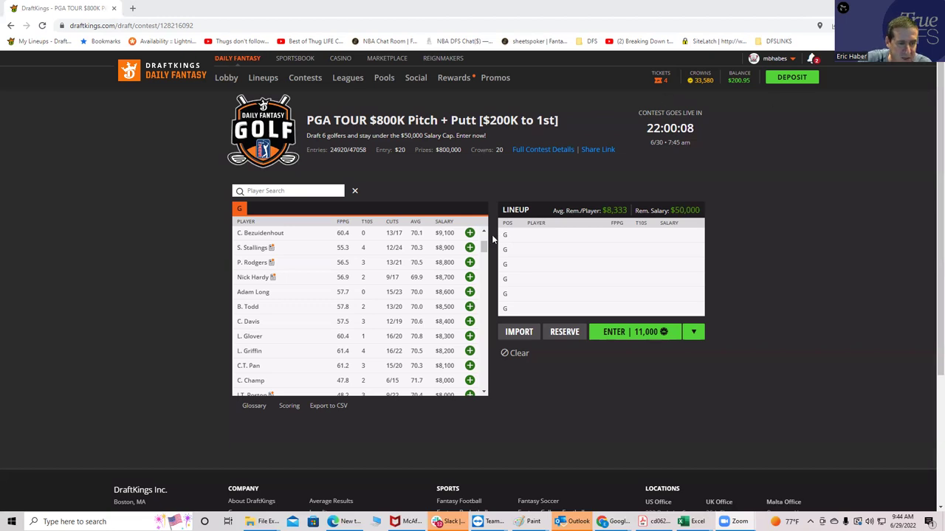
# Step: Scroll the player list and review S. Theegala's recent event results and season finishes
pyautogui.moveTo(482, 247); pyautogui.dragTo(484, 230)
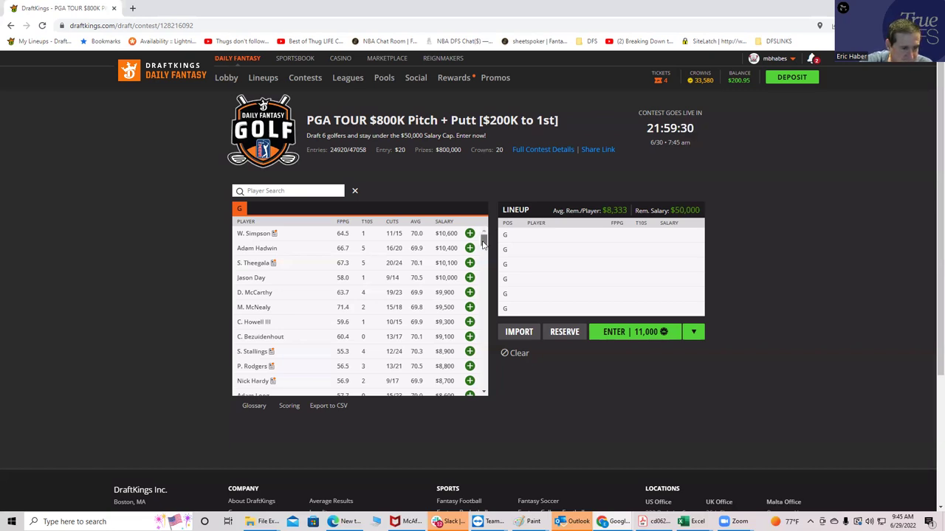
pyautogui.moveTo(486, 241); pyautogui.dragTo(488, 252)
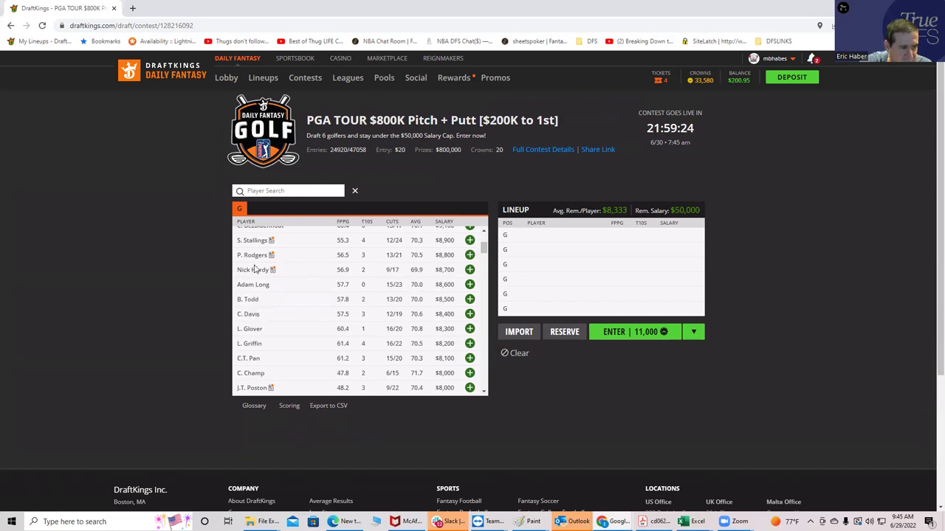
pyautogui.moveTo(482, 249); pyautogui.dragTo(487, 263)
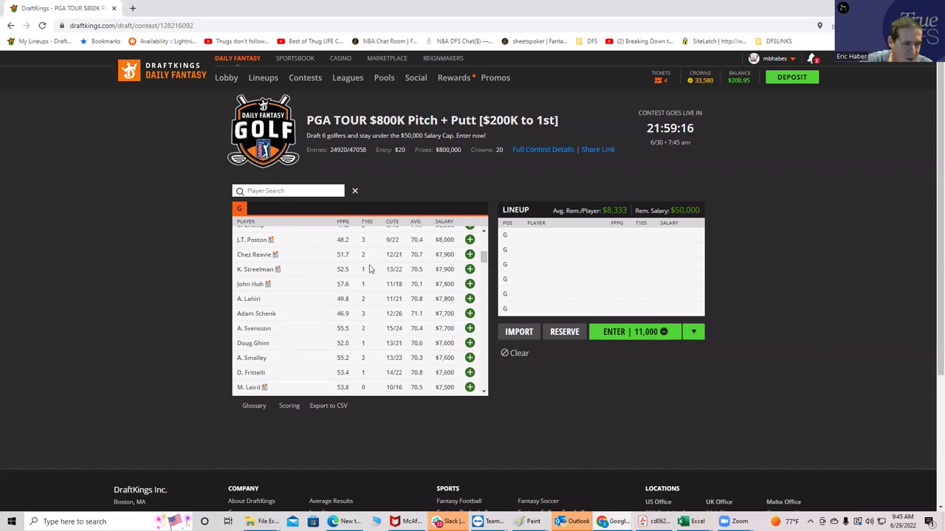
pyautogui.moveTo(487, 257); pyautogui.dragTo(485, 237)
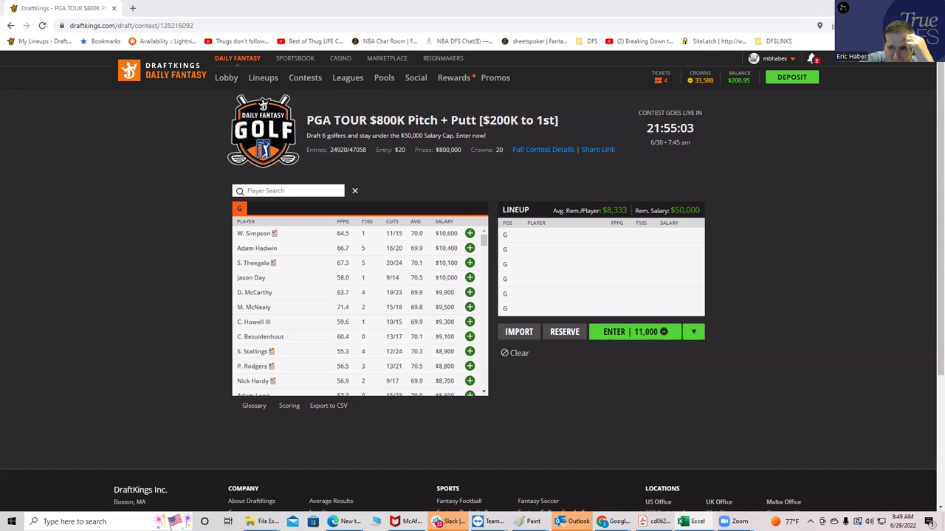
pyautogui.click(257, 263)
pyautogui.click(409, 228)
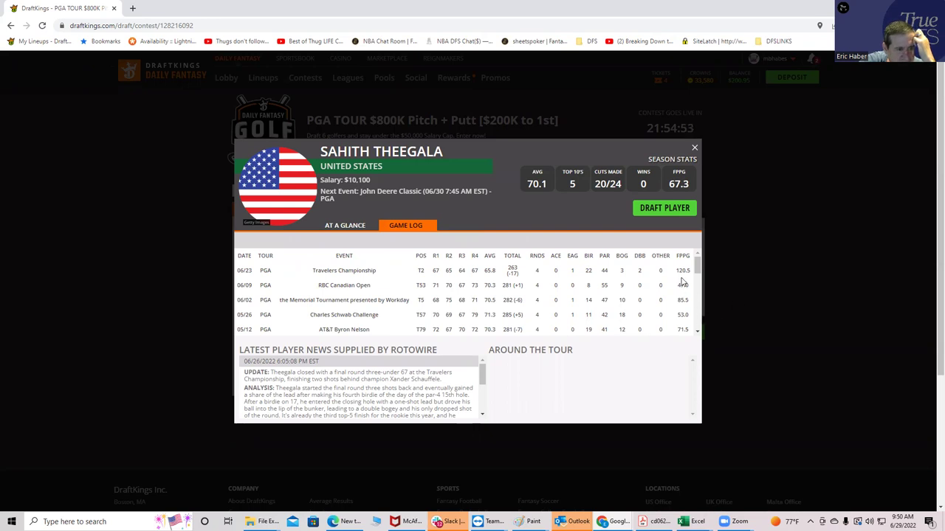
pyautogui.click(352, 225)
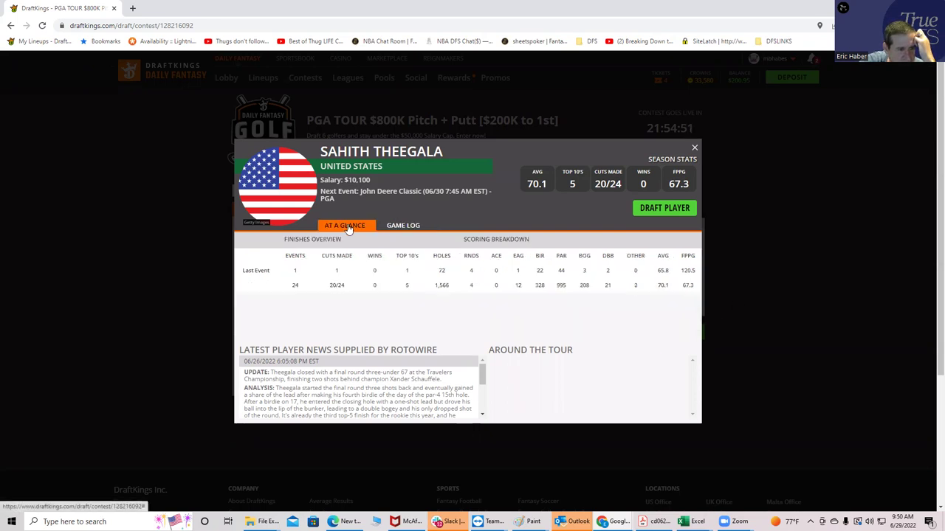
pyautogui.click(392, 227)
pyautogui.click(693, 150)
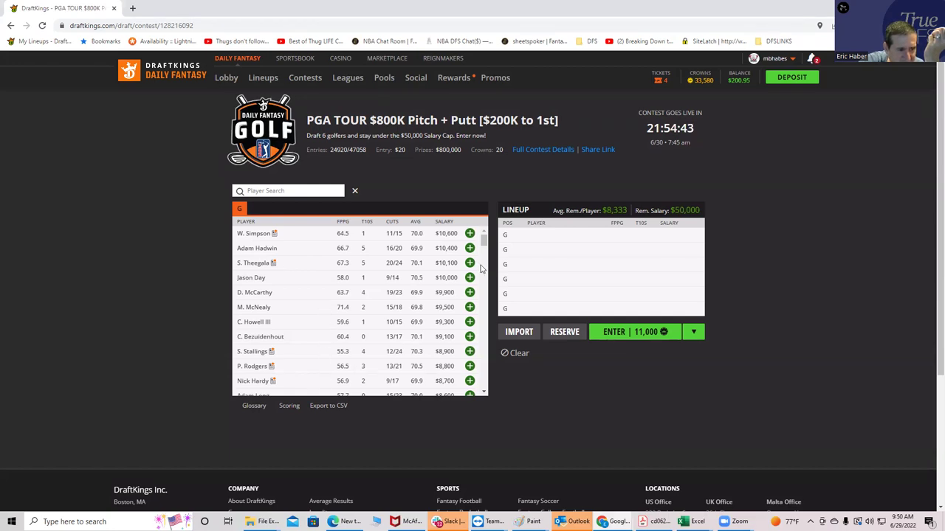
pyautogui.moveTo(482, 240); pyautogui.dragTo(485, 251)
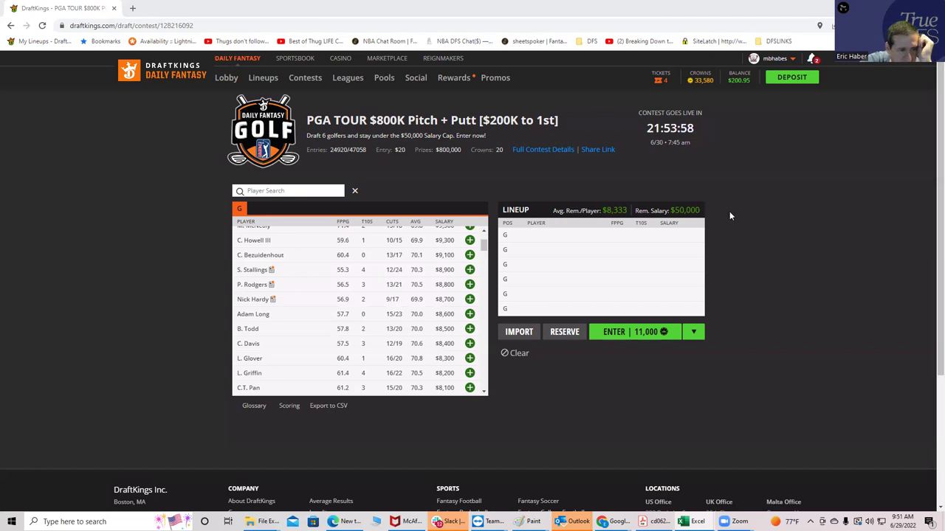
pyautogui.moveTo(484, 244); pyautogui.dragTo(484, 233)
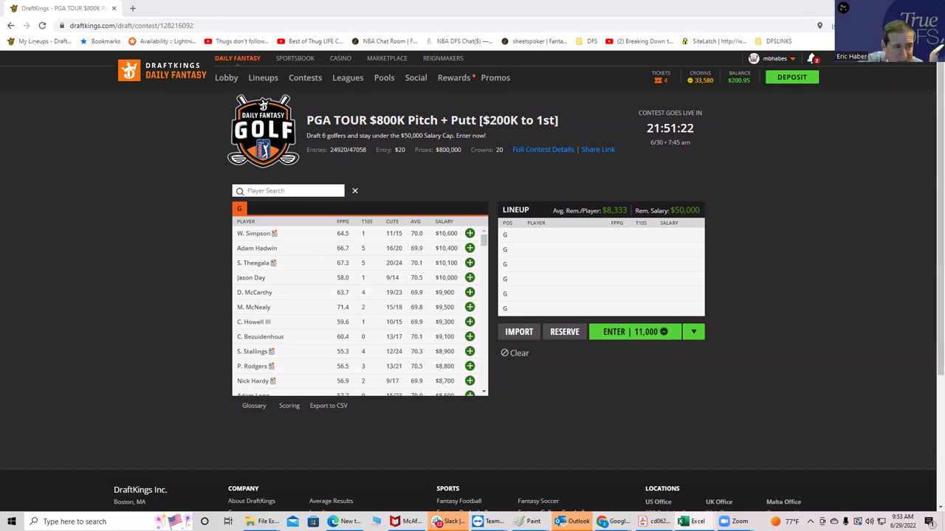
# Step: Check C. Howell III's recent event results, then draft him for $9,300
pyautogui.click(244, 326)
pyautogui.click(403, 228)
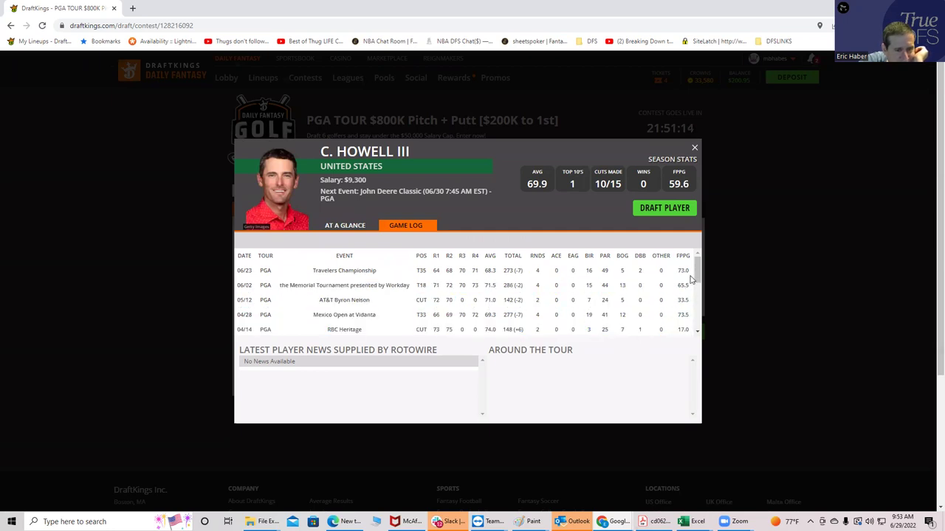
pyautogui.moveTo(692, 278); pyautogui.dragTo(697, 316)
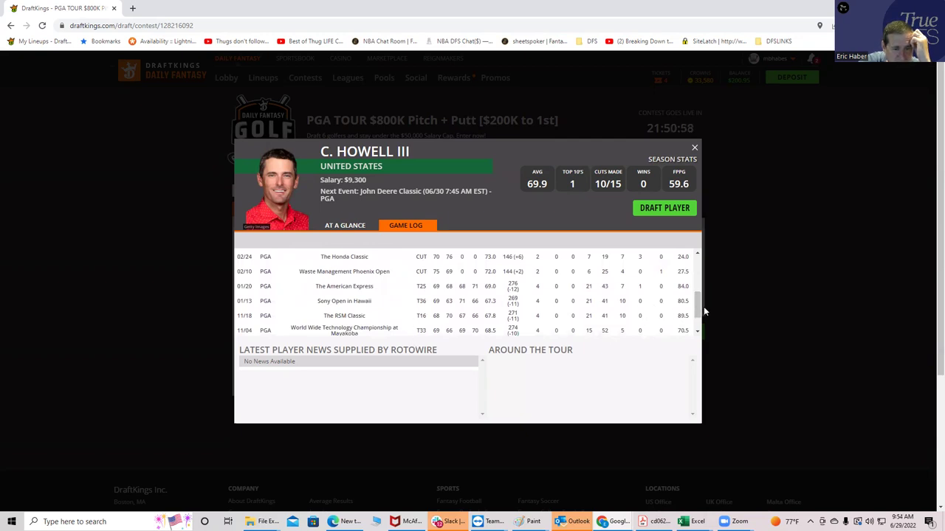
pyautogui.moveTo(697, 307); pyautogui.dragTo(695, 251)
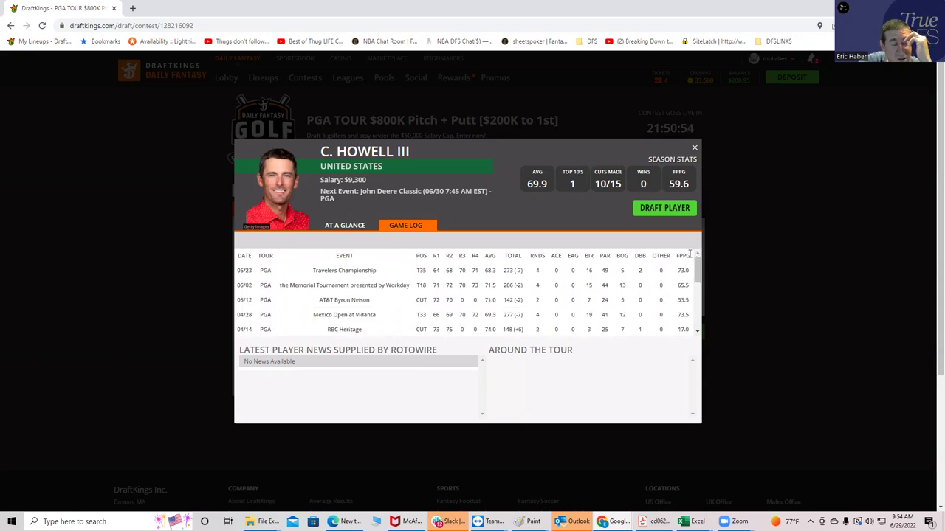
pyautogui.click(694, 149)
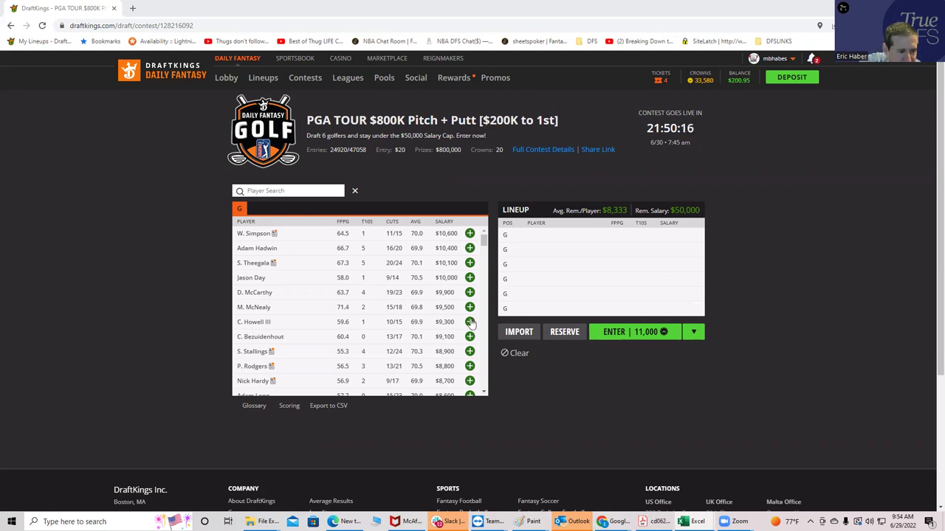
pyautogui.click(469, 322)
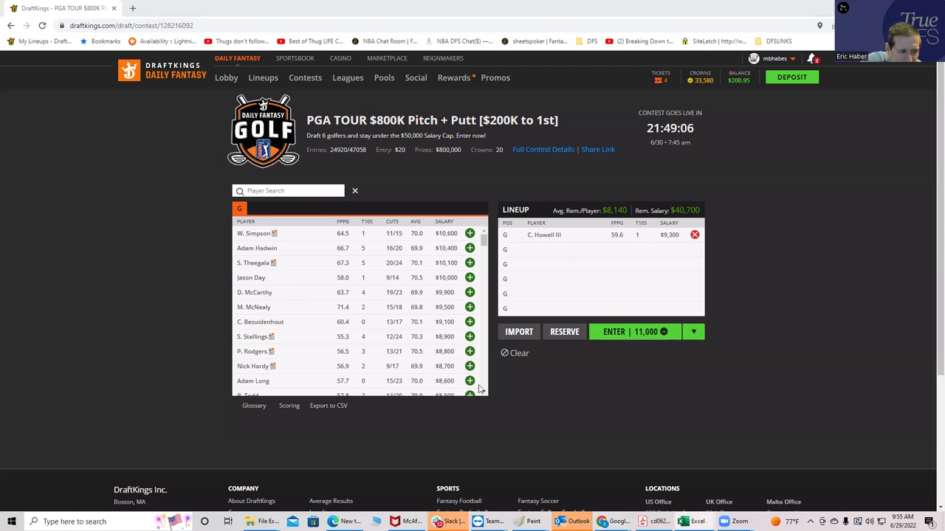
pyautogui.scroll(-3, 484, 391)
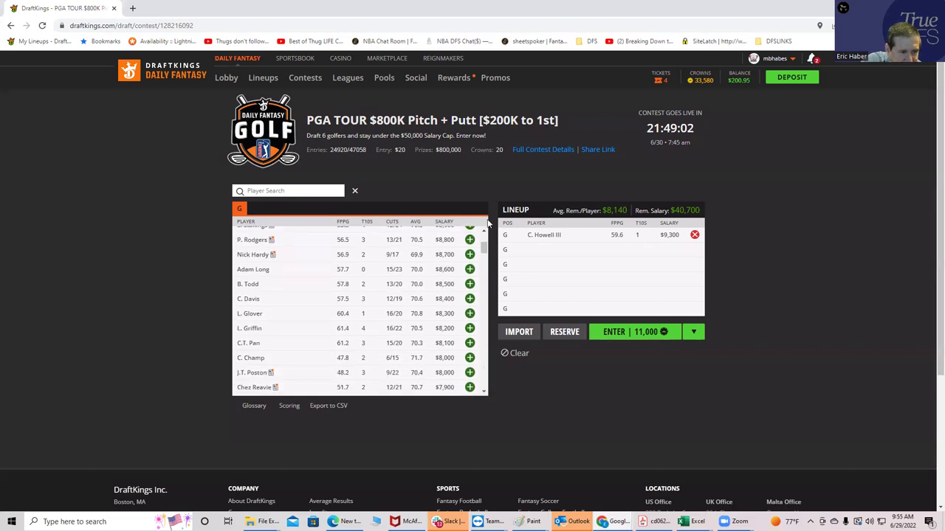
pyautogui.click(485, 233)
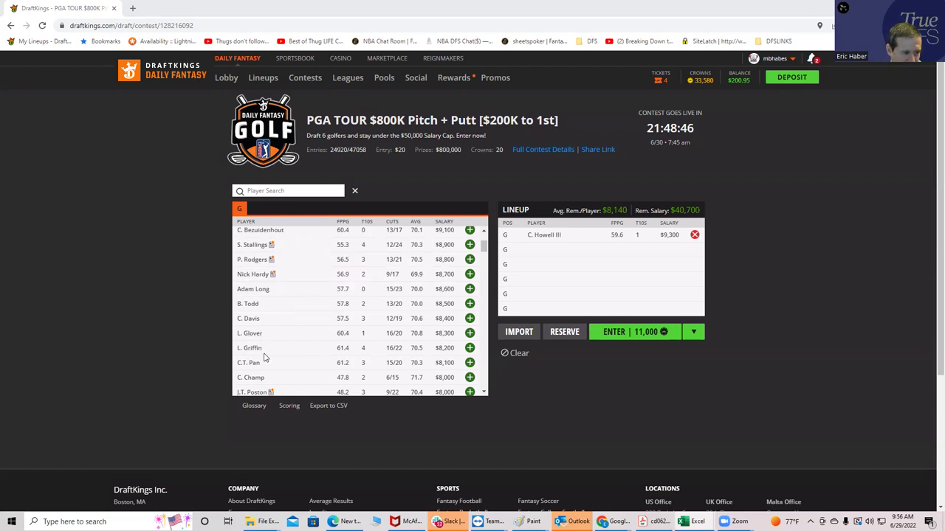
pyautogui.click(485, 395)
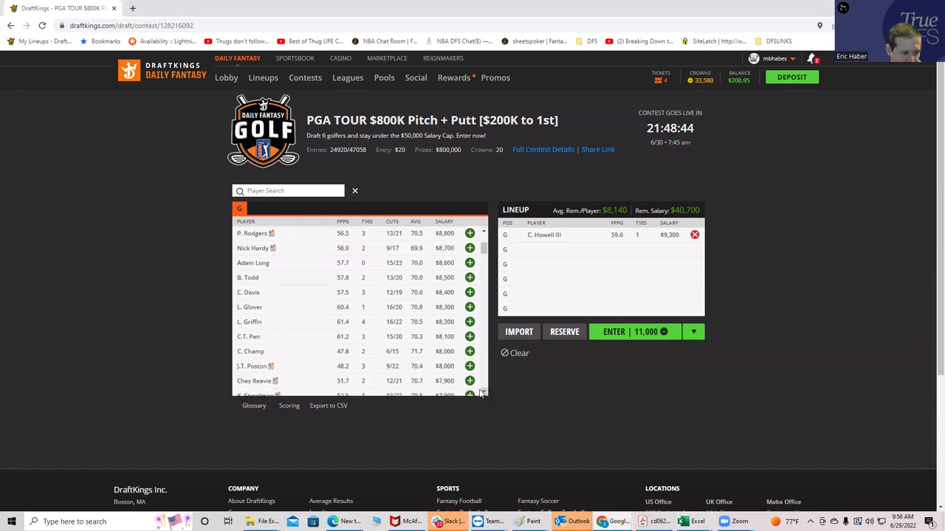
pyautogui.click(251, 367)
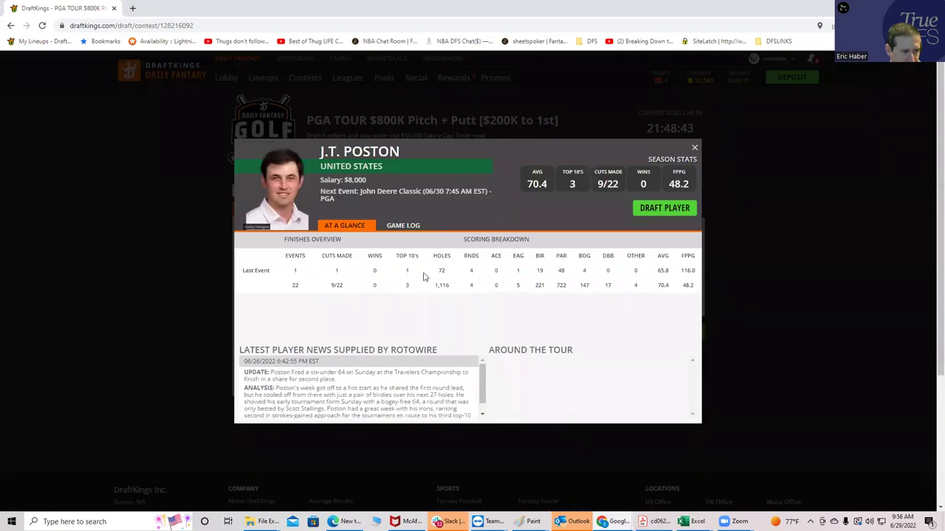
pyautogui.click(399, 227)
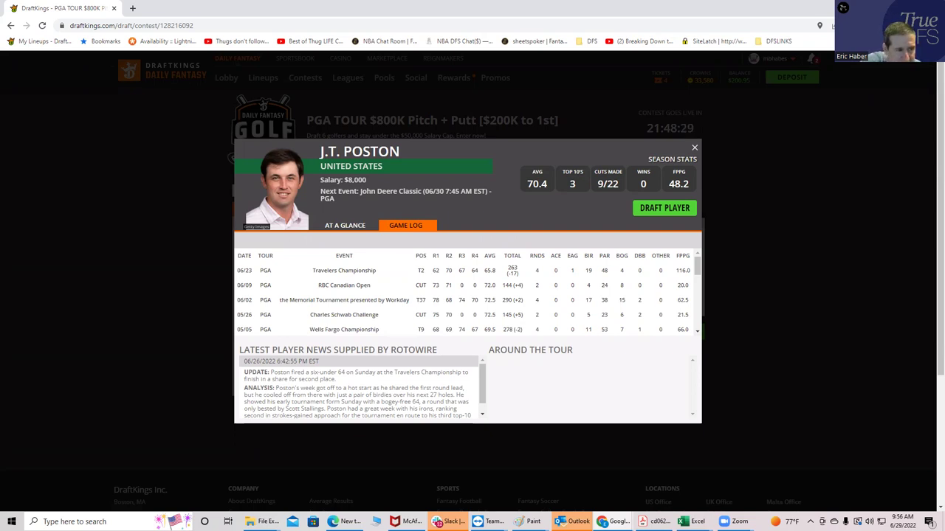
pyautogui.click(694, 150)
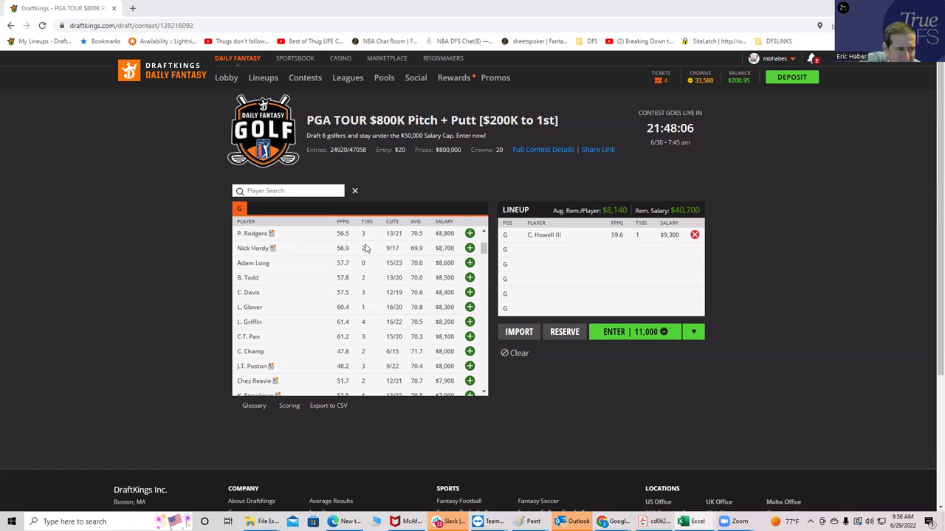
# Step: Add P. Rodgers, C. Davis, L. Glover, Nick Hardy and Adam Long to the lineup
pyautogui.click(469, 234)
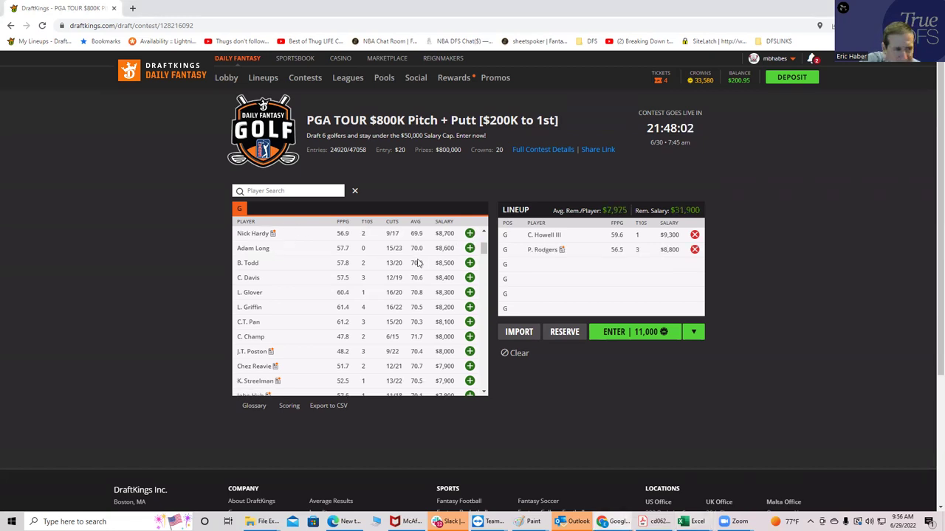
pyautogui.click(469, 278)
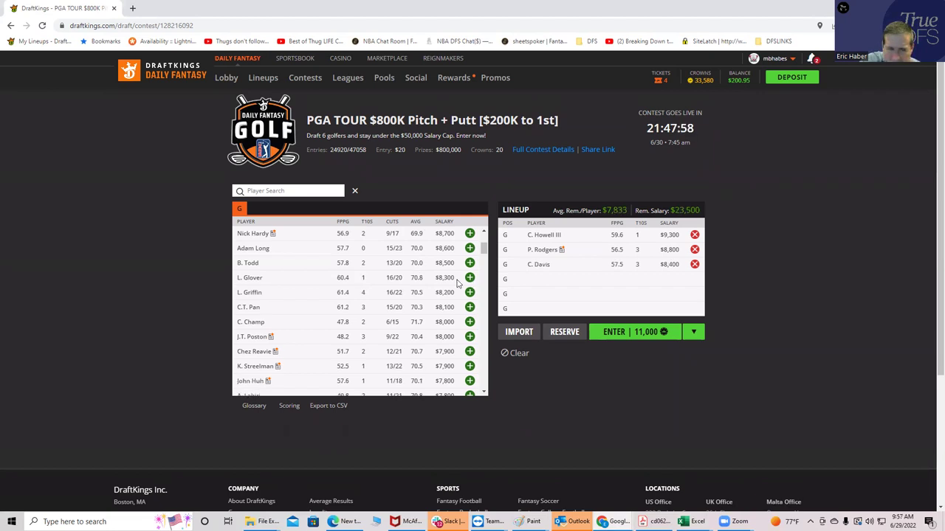
pyautogui.click(470, 278)
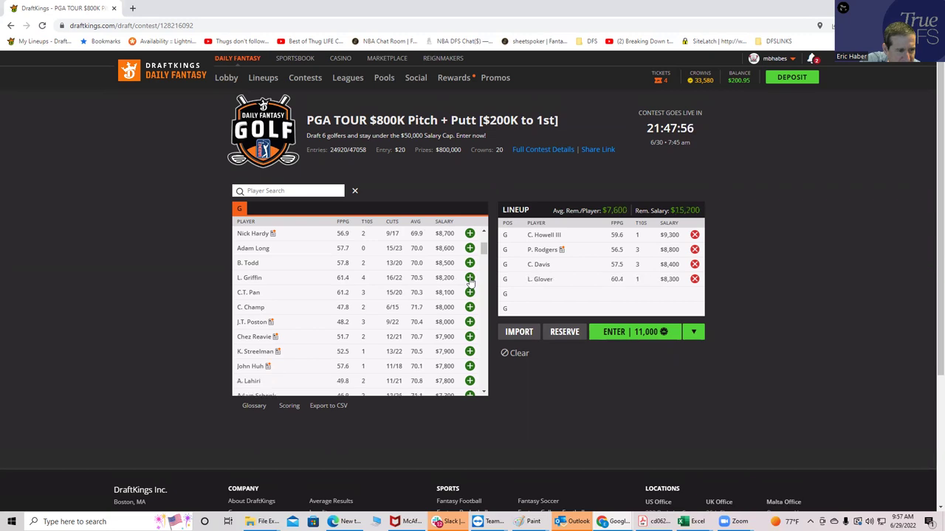
pyautogui.click(471, 234)
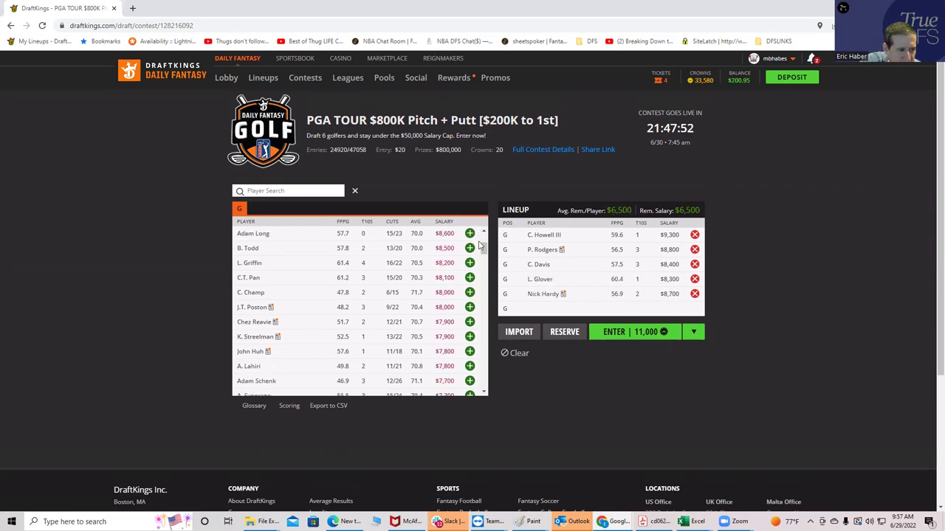
pyautogui.click(470, 234)
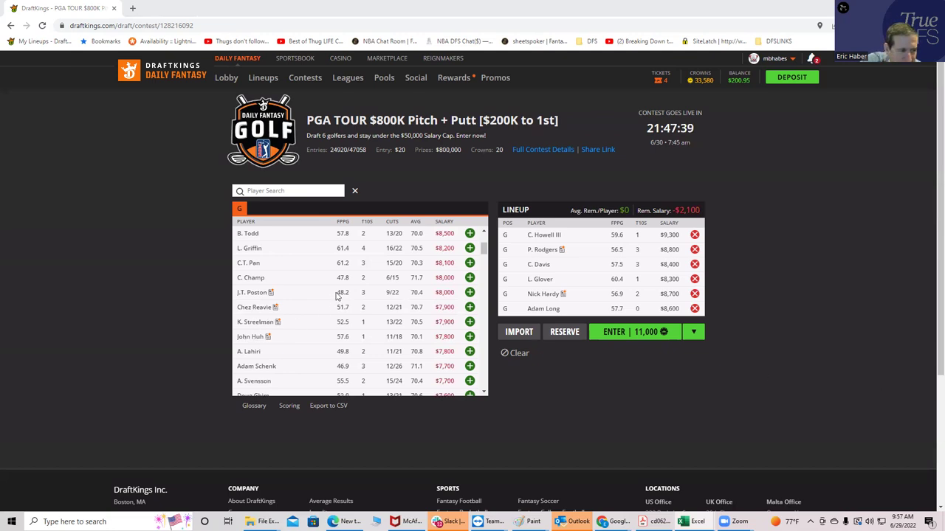
pyautogui.click(247, 234)
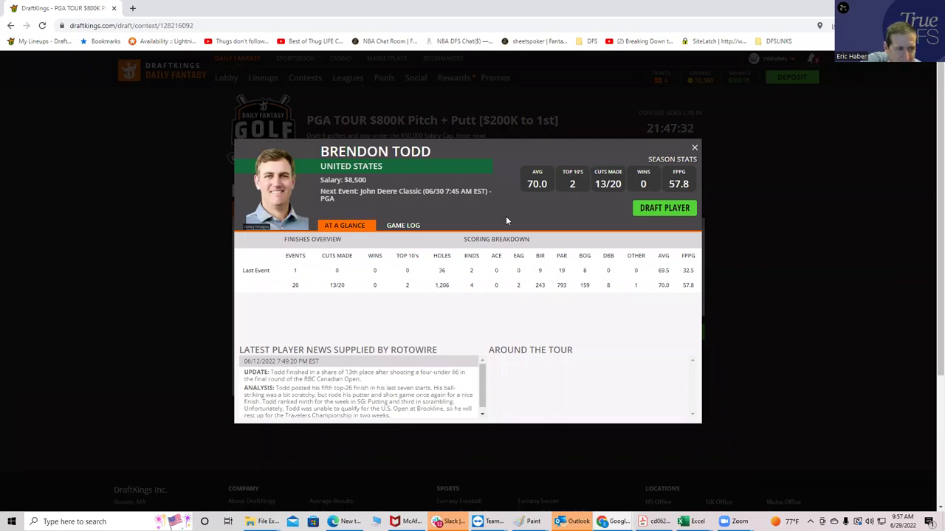
pyautogui.click(409, 227)
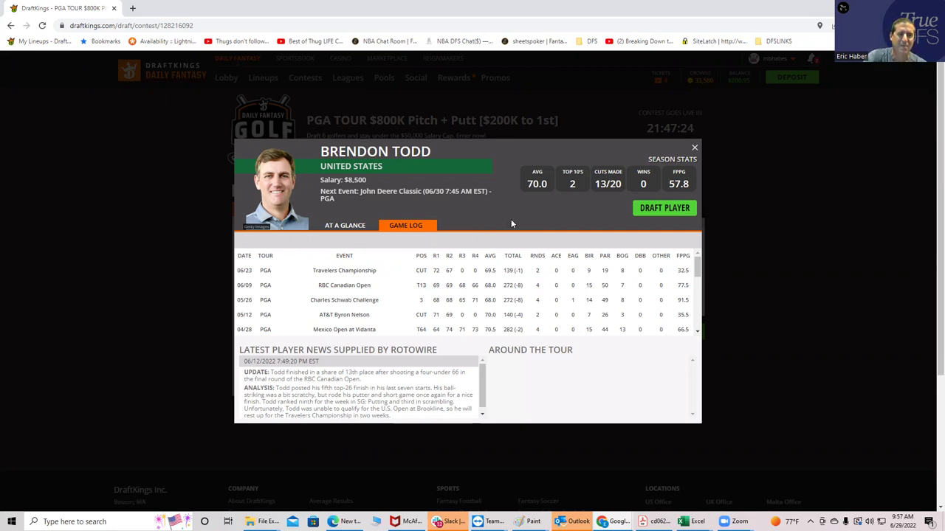
pyautogui.click(693, 148)
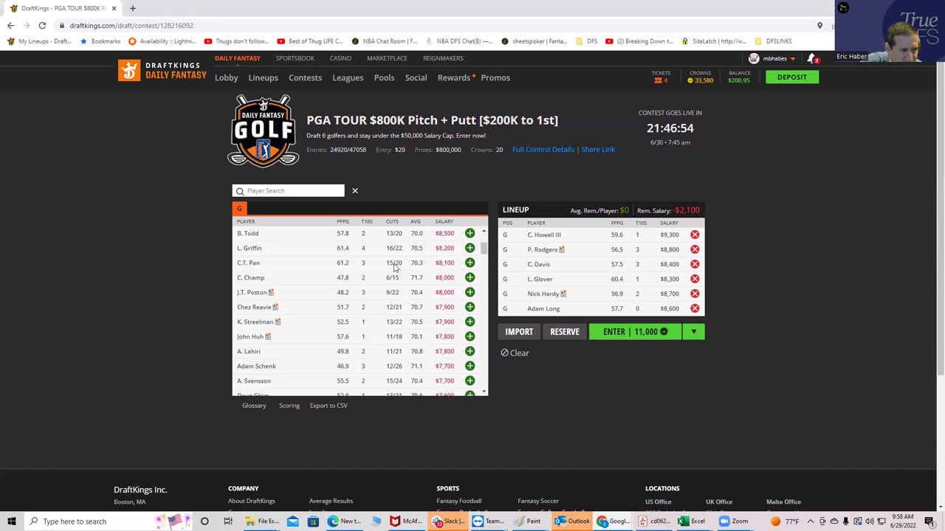
pyautogui.click(486, 234)
pyautogui.click(486, 233)
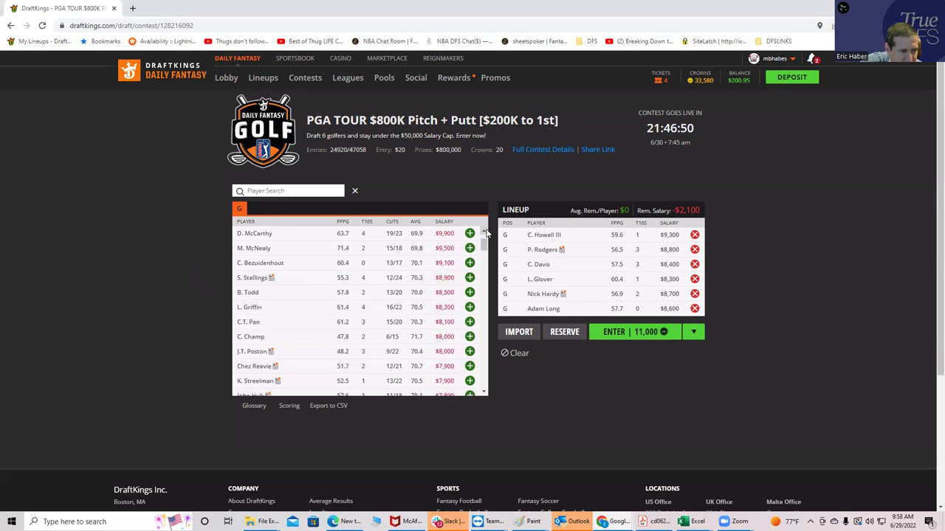
pyautogui.scroll(-1, 484, 255)
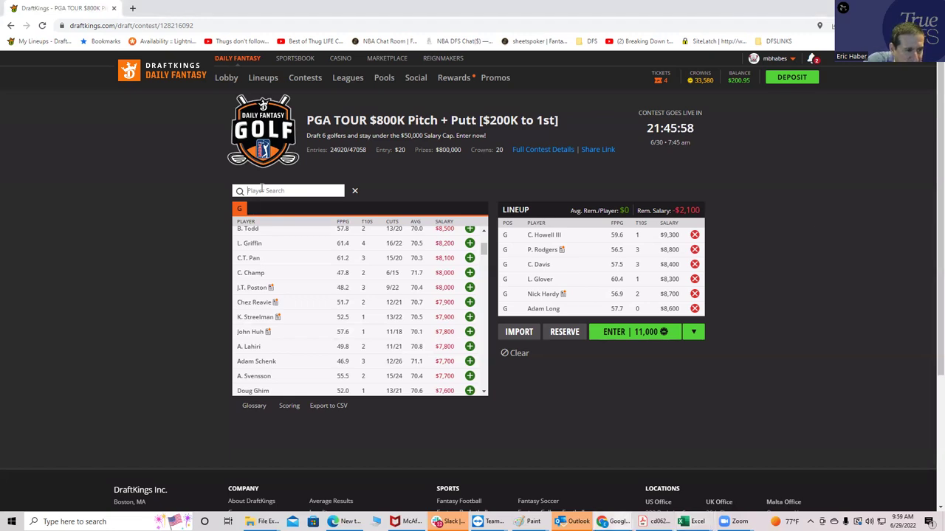
# Step: Clear the lineup and add T. Pendrith, found by searching 'pendr'
pyautogui.click(515, 354)
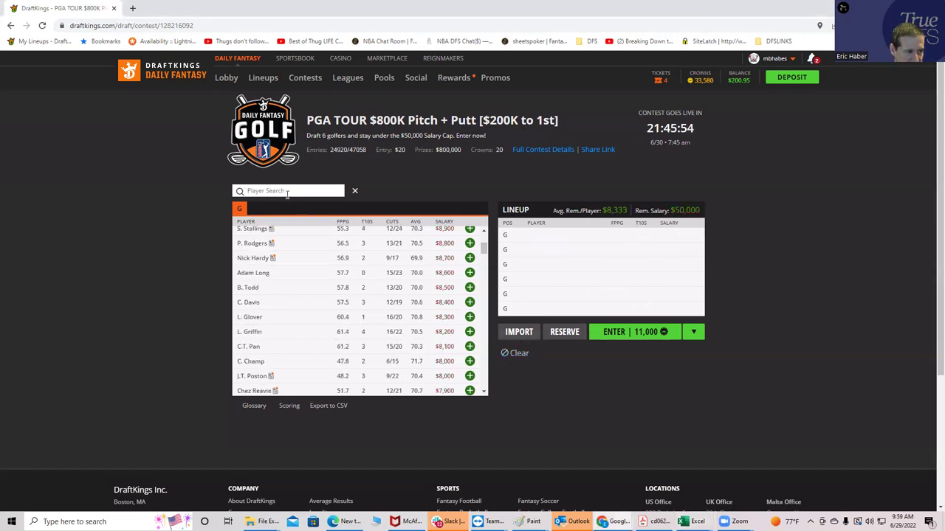
pyautogui.click(305, 189)
pyautogui.write('pe')
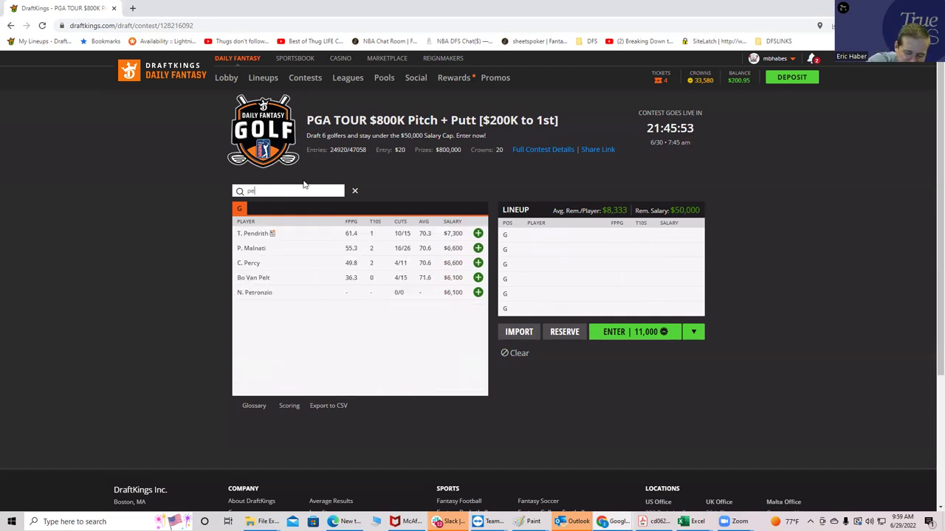
pyautogui.write('ndr')
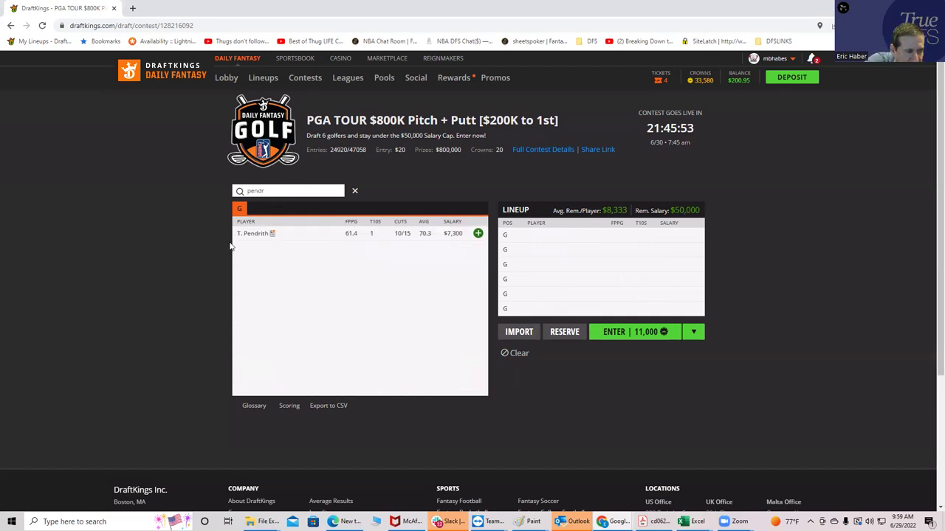
pyautogui.click(477, 233)
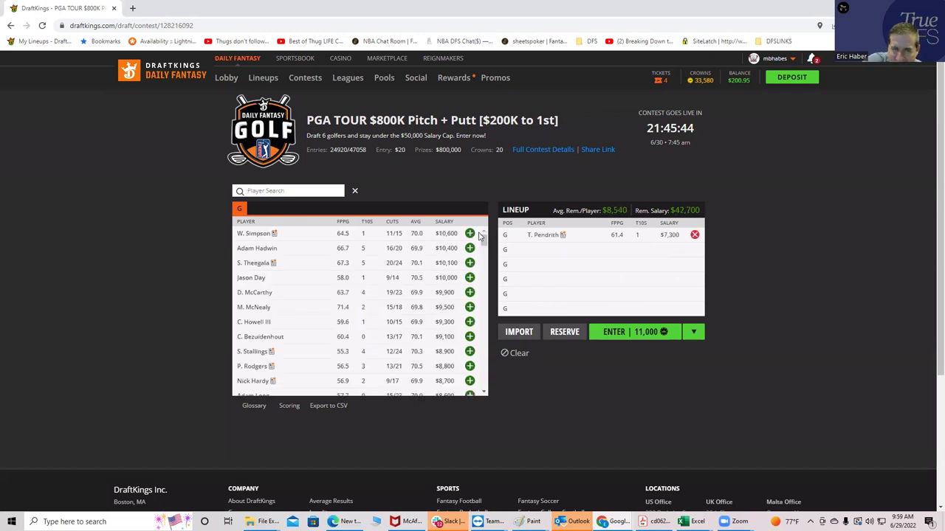
# Step: Review Taylor Pendrith's tournament game log in his player details
pyautogui.click(540, 235)
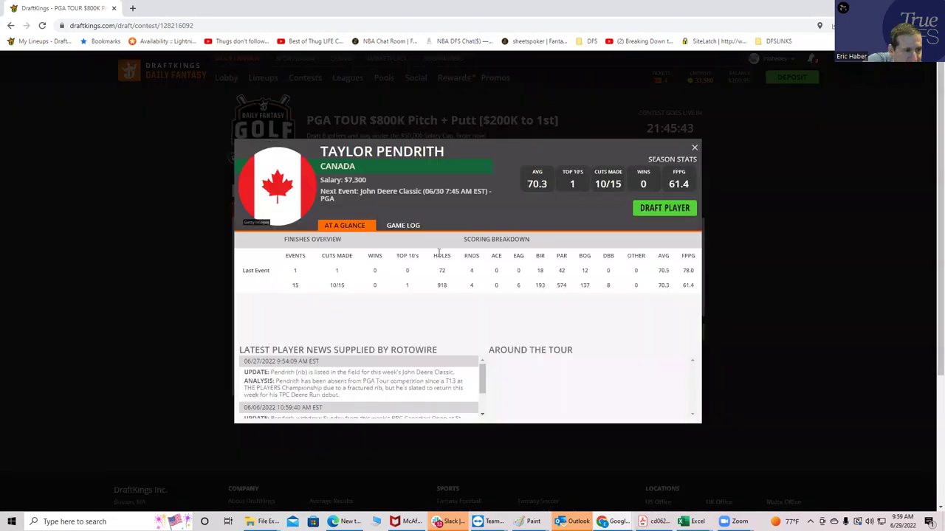
pyautogui.click(402, 227)
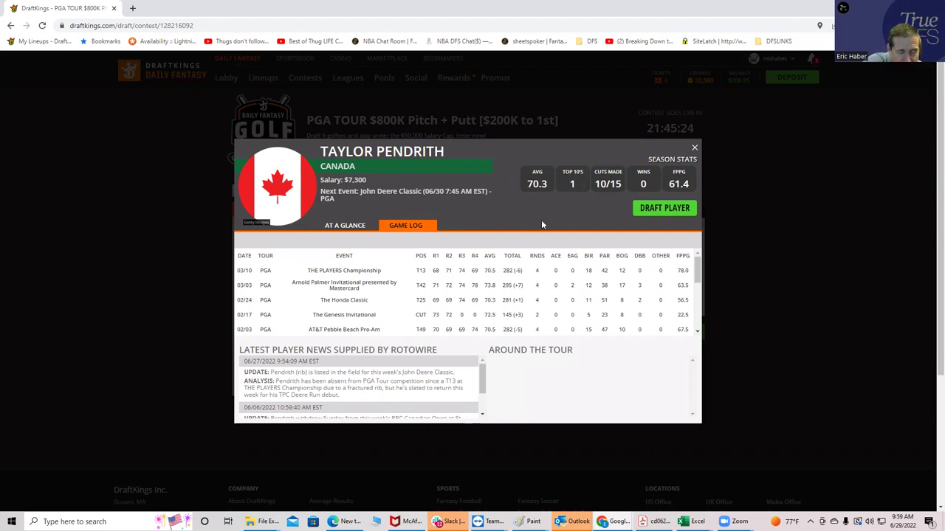
pyautogui.click(694, 149)
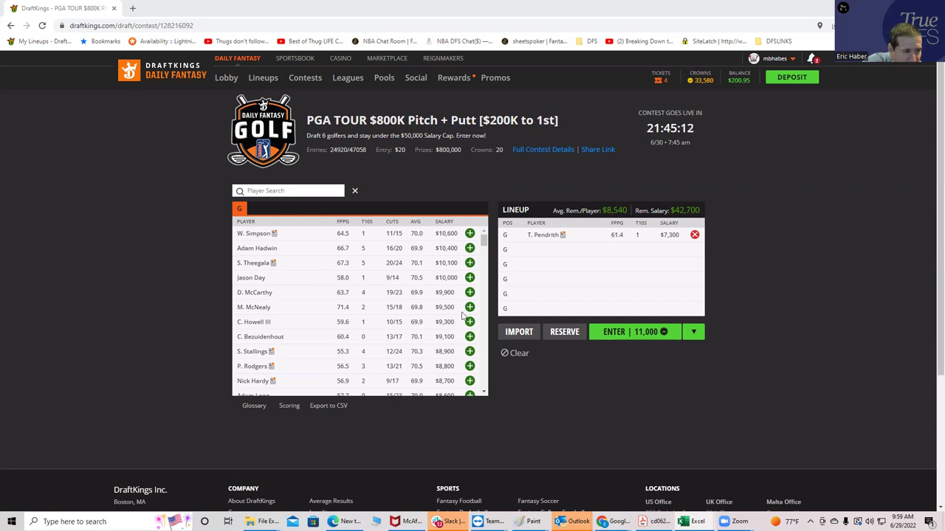
# Step: Search 'ghim' and 'sv' to add Doug Ghim and A. Svensson to the lineup
pyautogui.click(275, 191)
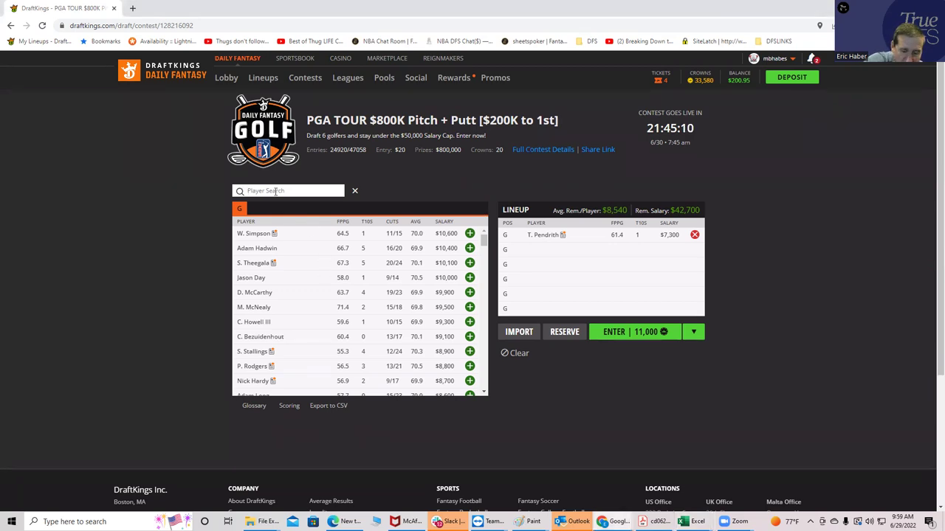
pyautogui.write('ghim')
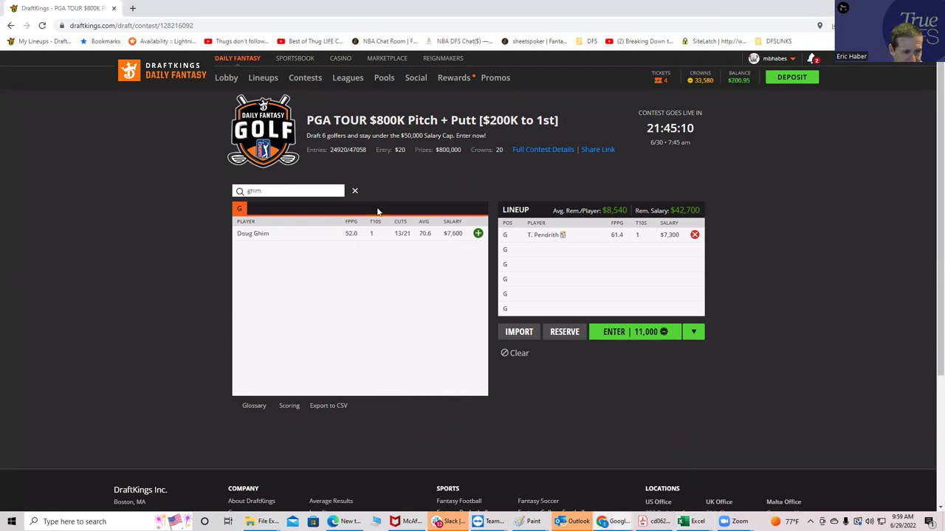
pyautogui.click(479, 234)
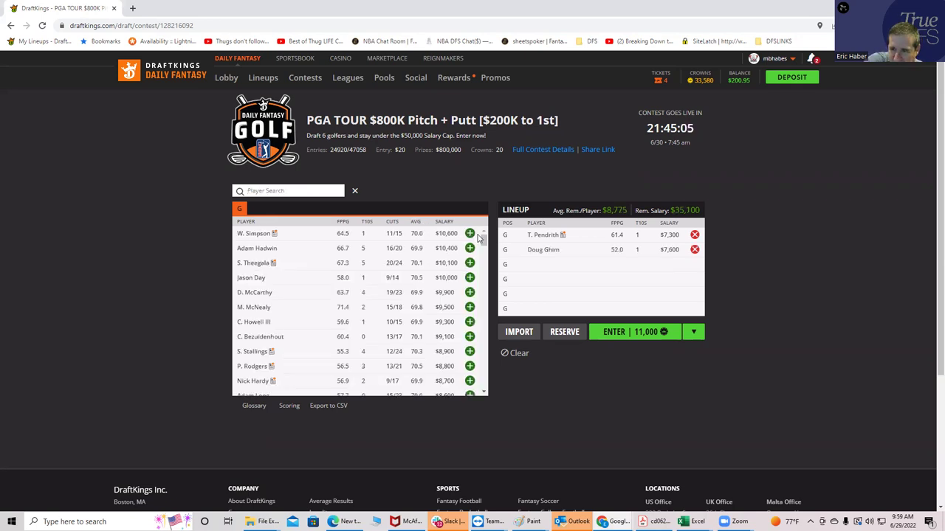
pyautogui.click(255, 191)
pyautogui.write('str')
pyautogui.press('BackSpace')
pyautogui.press('BackSpace')
pyautogui.press('BackSpace')
pyautogui.write('sv')
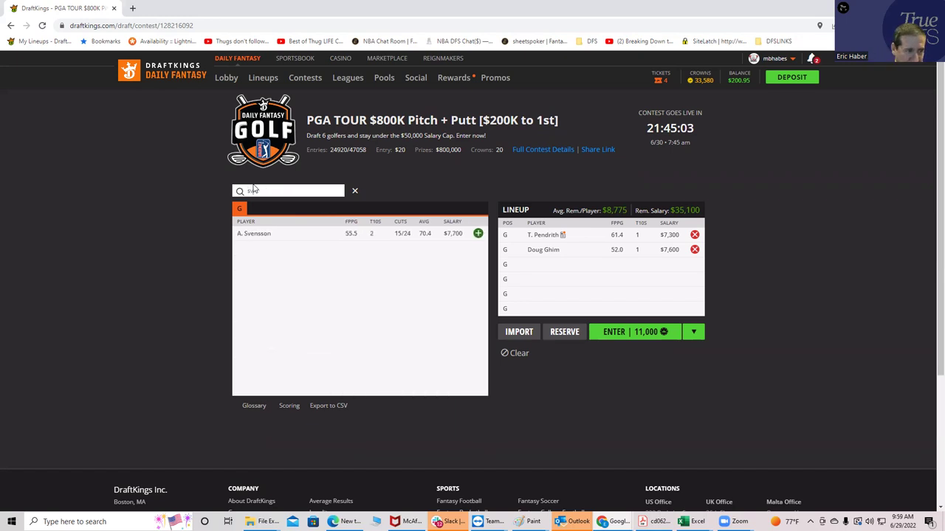
pyautogui.click(477, 235)
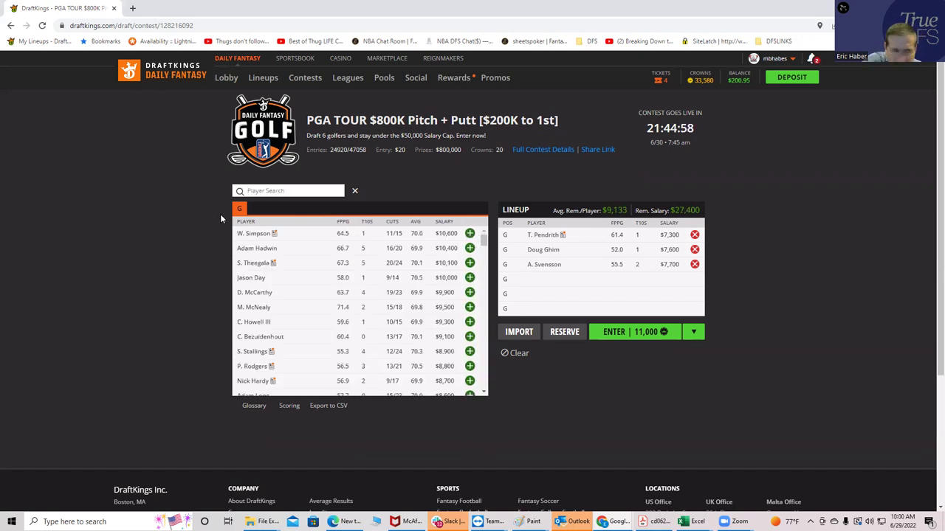
# Step: Search 'stre' and 'hubbard' to add K. Streelman and M. Hubbard
pyautogui.click(275, 190)
pyautogui.write('stre')
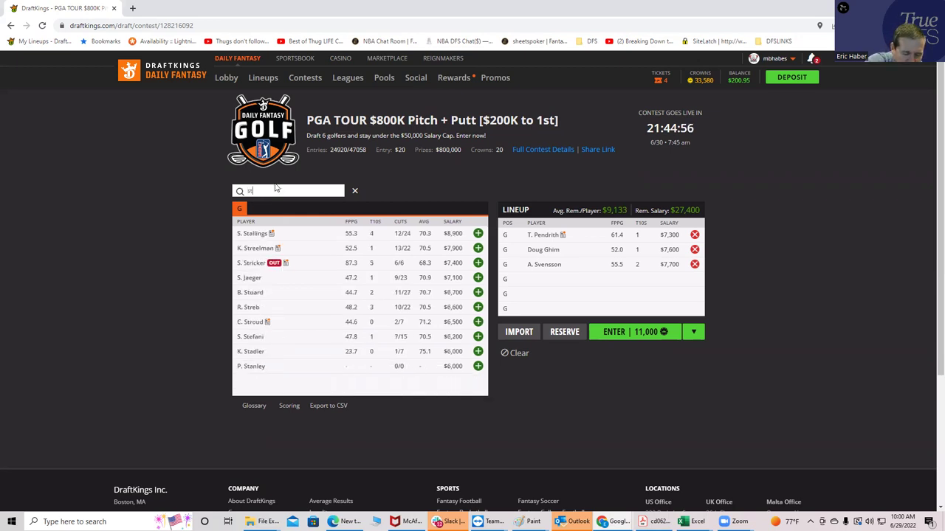
pyautogui.click(478, 234)
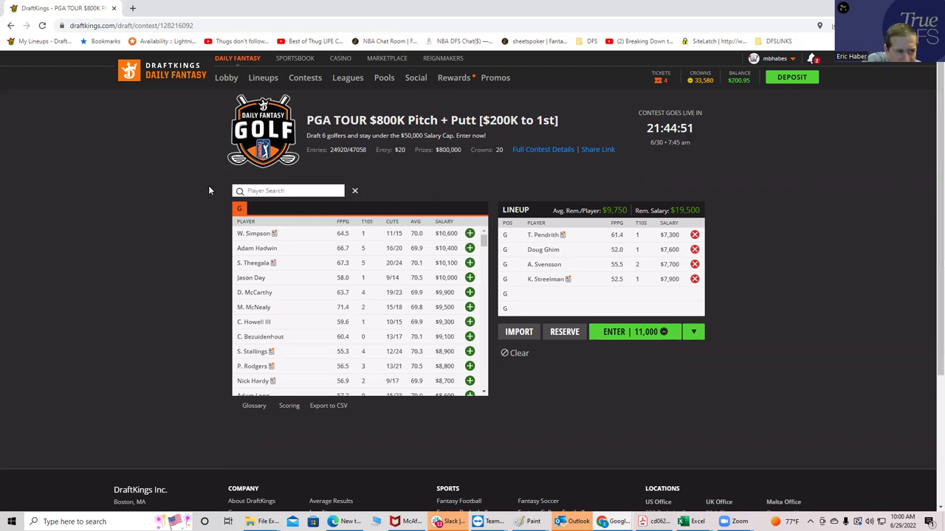
pyautogui.click(282, 190)
pyautogui.write('hubbard')
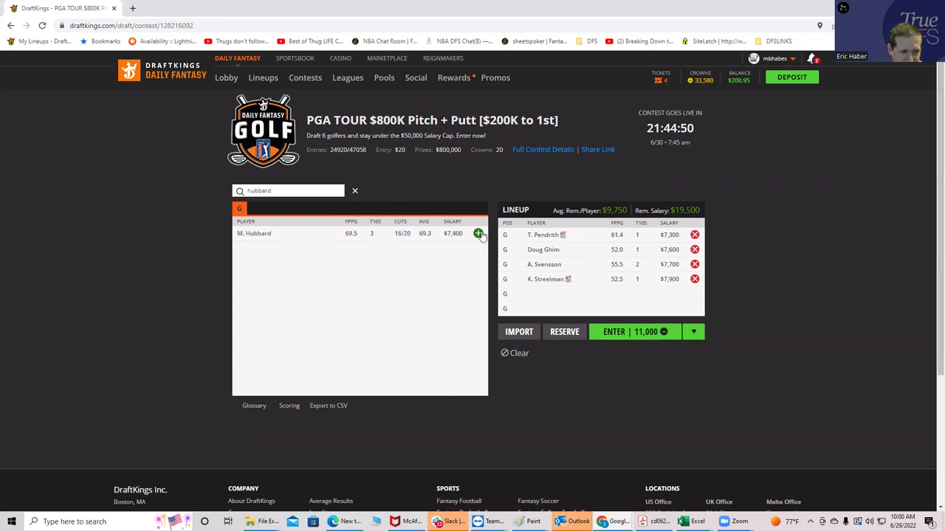
pyautogui.click(477, 234)
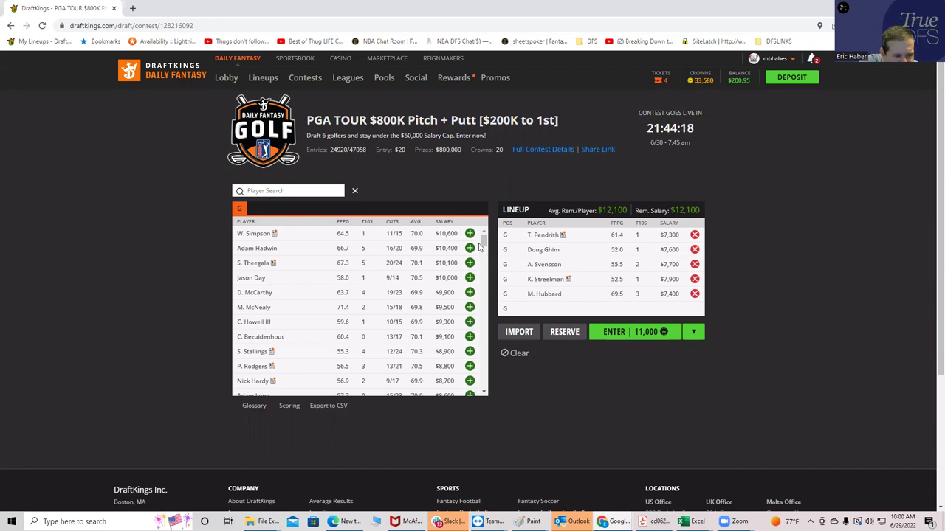
# Step: Scroll the player pool down to the cheapest golfers, around $6,100–$6,200
pyautogui.moveTo(482, 250); pyautogui.dragTo(484, 360)
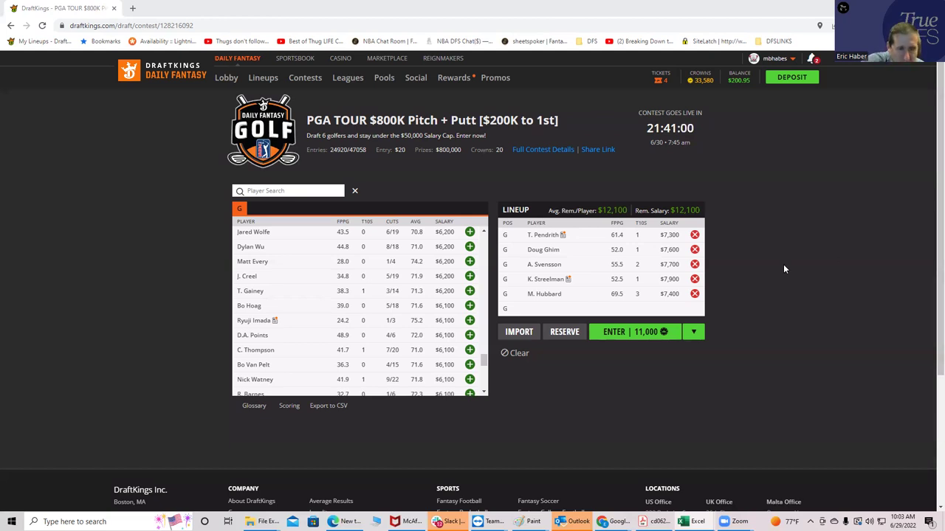
# Step: Remove Hubbard, Streelman, Svensson, Ghim and Pendrith, emptying the lineup
pyautogui.click(694, 294)
pyautogui.click(694, 279)
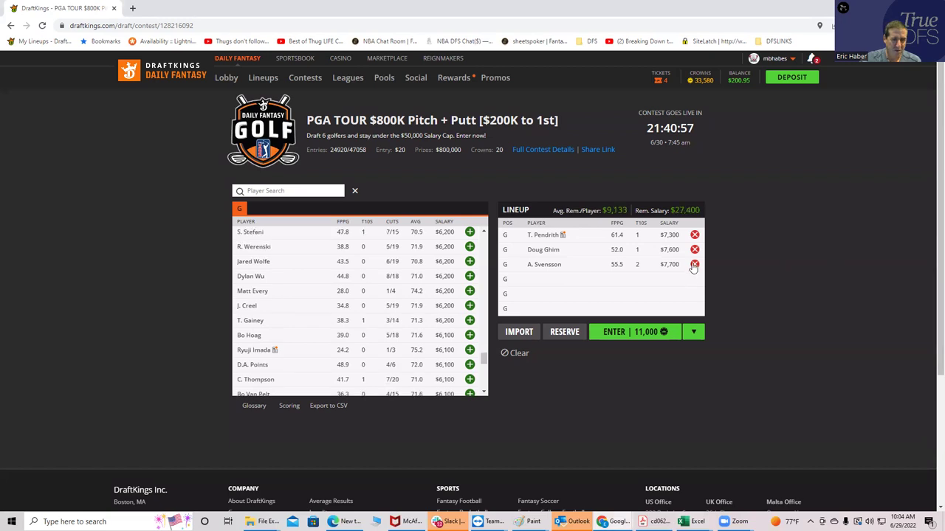
pyautogui.click(694, 264)
pyautogui.click(693, 250)
pyautogui.click(693, 236)
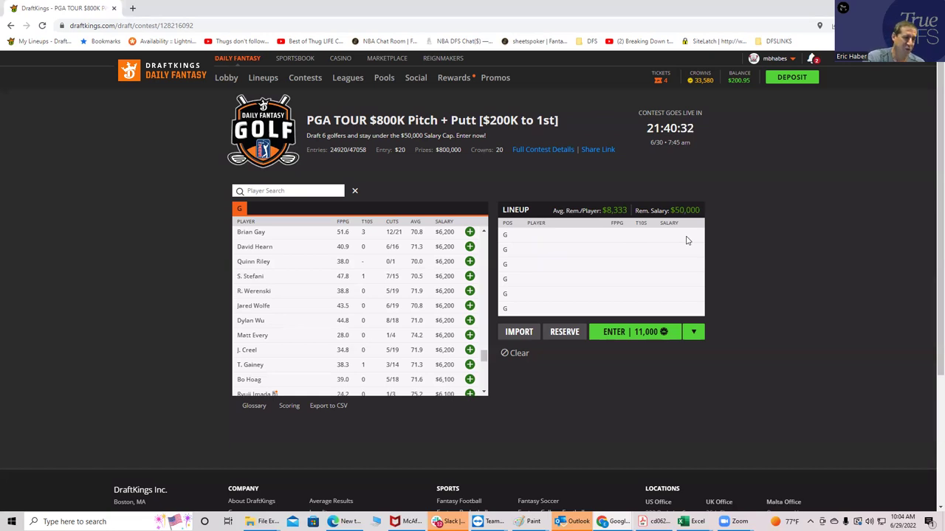
# Step: Search 'how', add C. Howell III, then take him back out of the lineup
pyautogui.click(269, 191)
pyautogui.write('how')
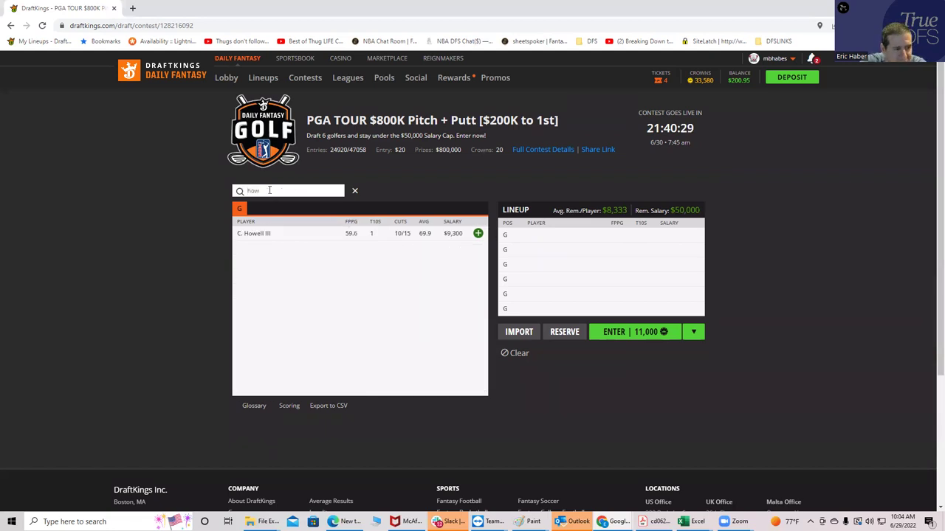
pyautogui.click(478, 234)
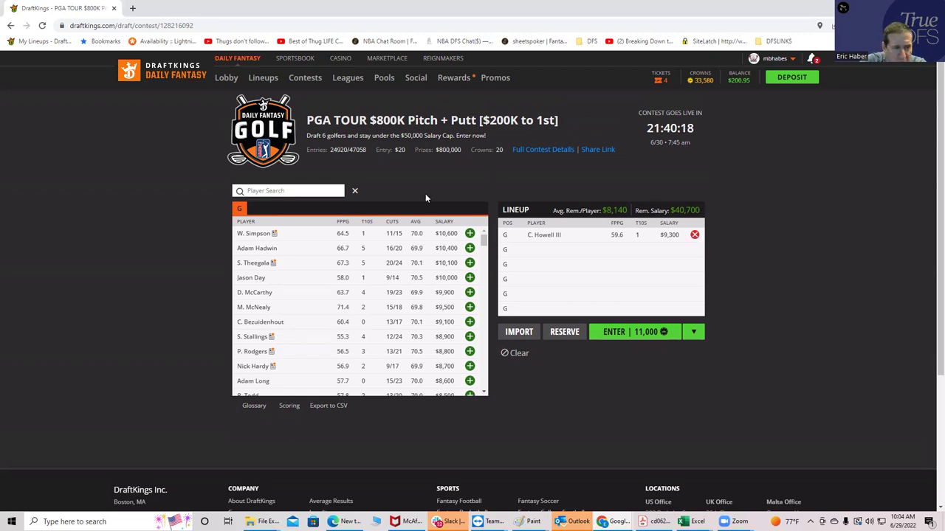
pyautogui.click(694, 235)
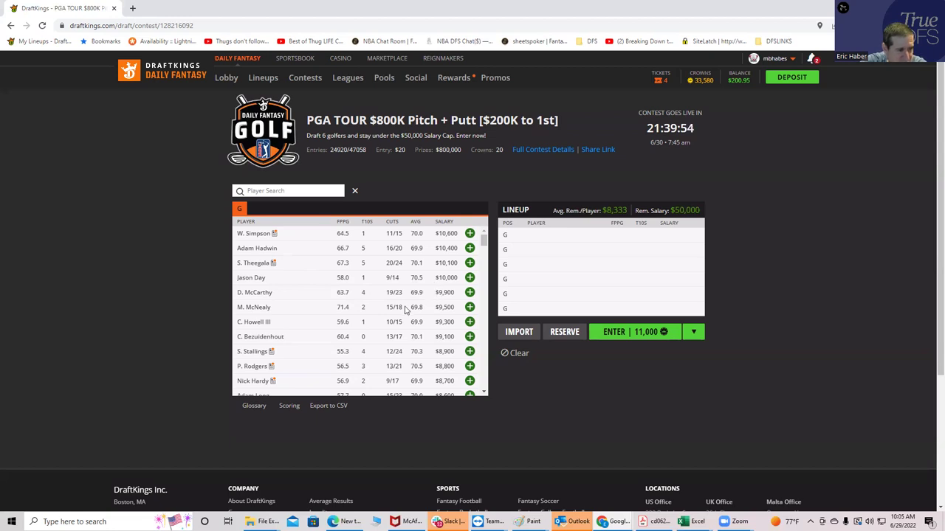
# Step: Re-add C. Howell III, add J.T. Poston via a 'post' search, then remove Poston
pyautogui.click(469, 322)
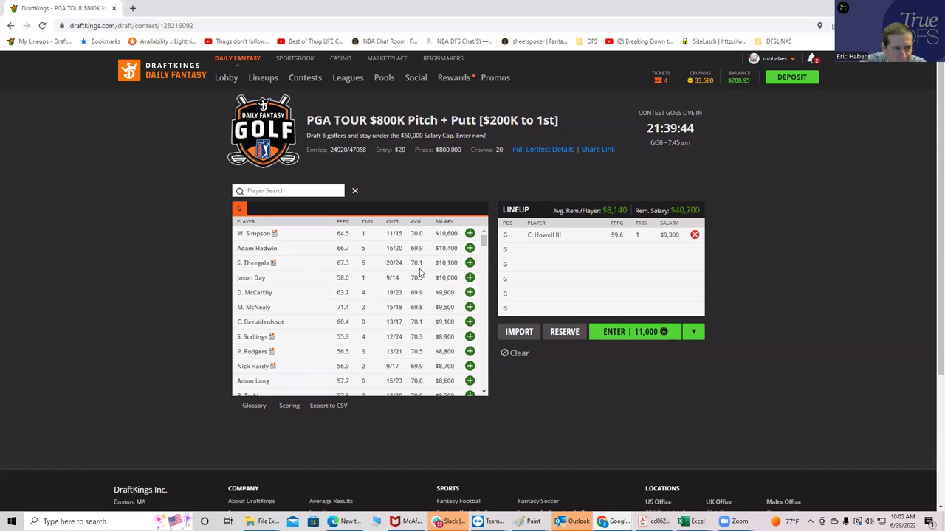
pyautogui.write('pos')
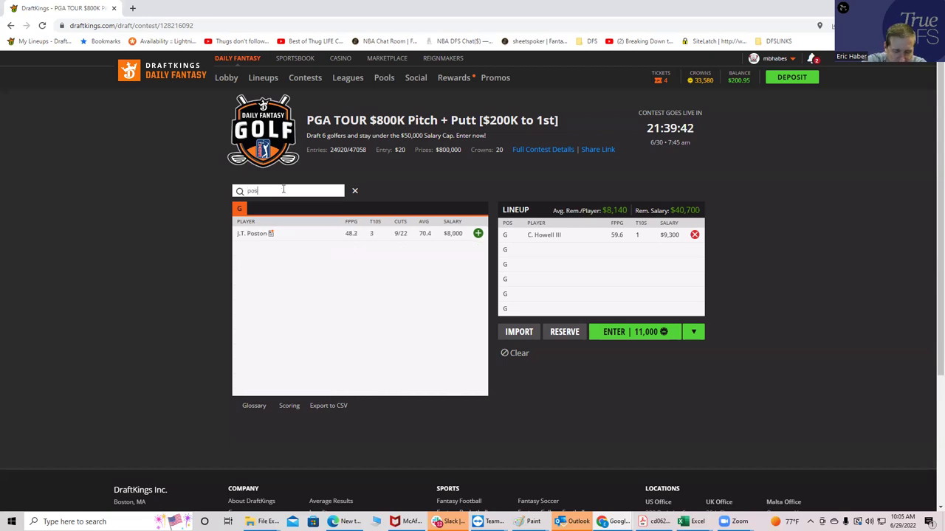
pyautogui.write('t')
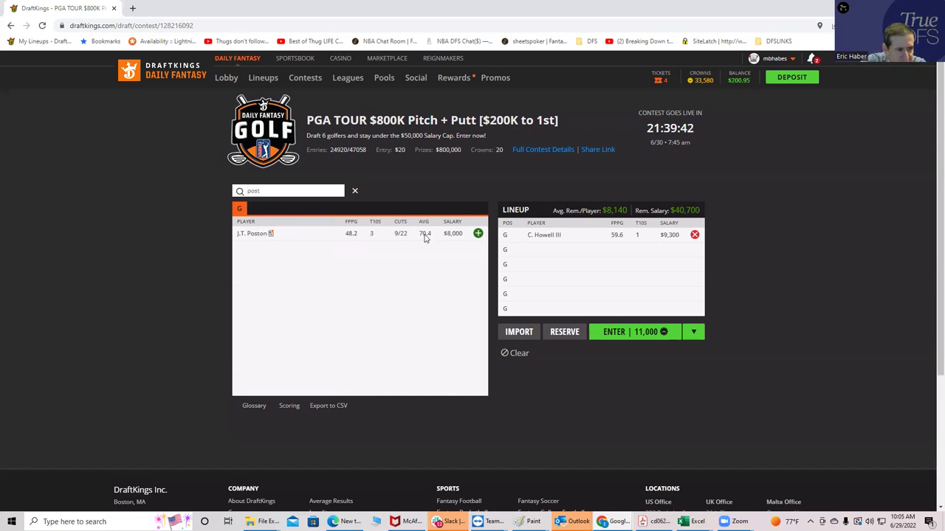
pyautogui.click(477, 233)
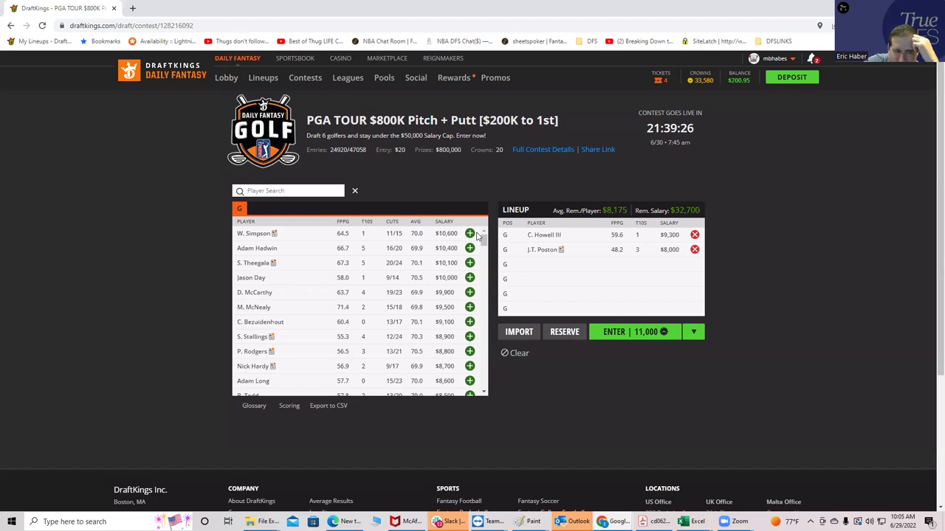
pyautogui.click(290, 190)
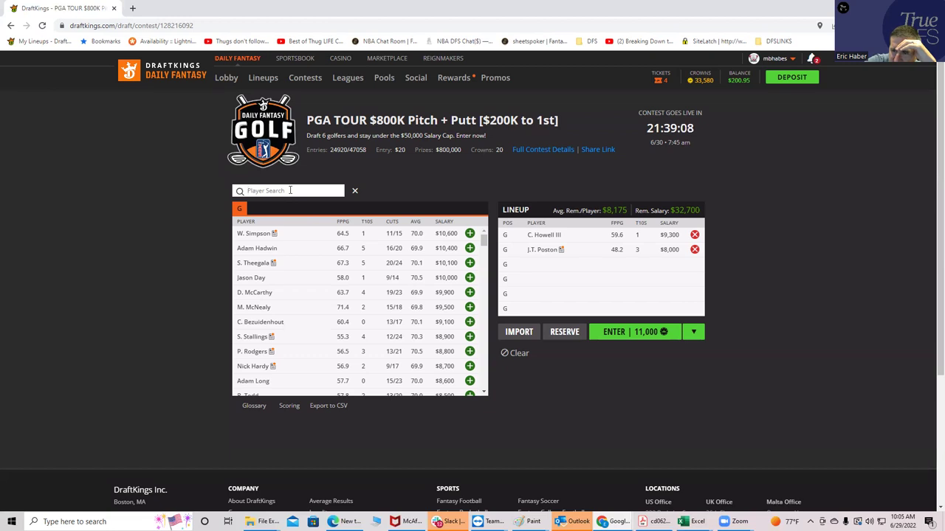
pyautogui.click(694, 250)
# Step: Remove C. Howell III, then search and add Doug Ghim and K. Streelman
pyautogui.click(695, 234)
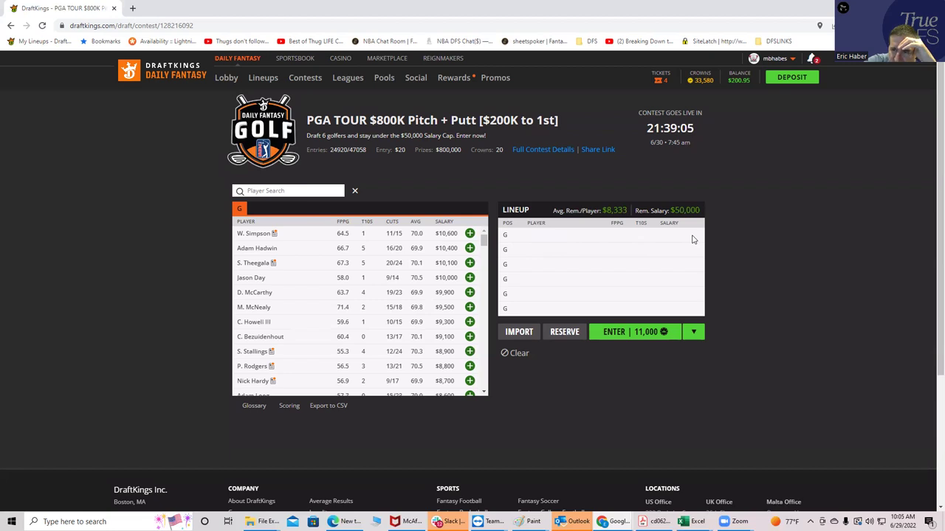
pyautogui.click(254, 191)
pyautogui.write('ghim')
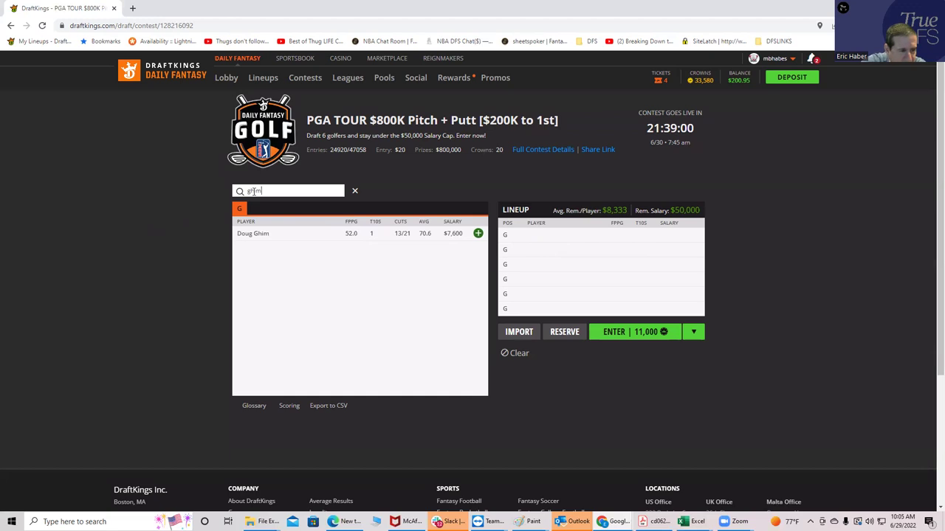
pyautogui.click(477, 233)
pyautogui.click(290, 192)
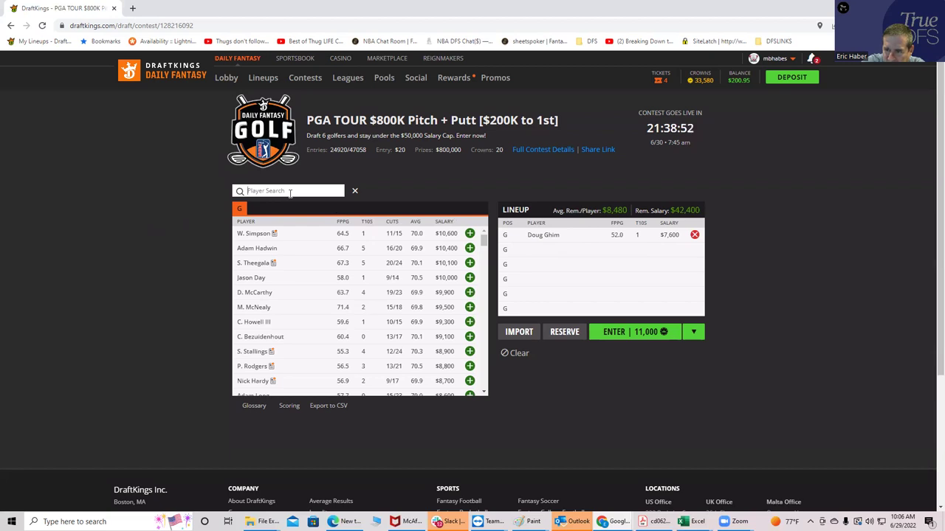
pyautogui.write('stre')
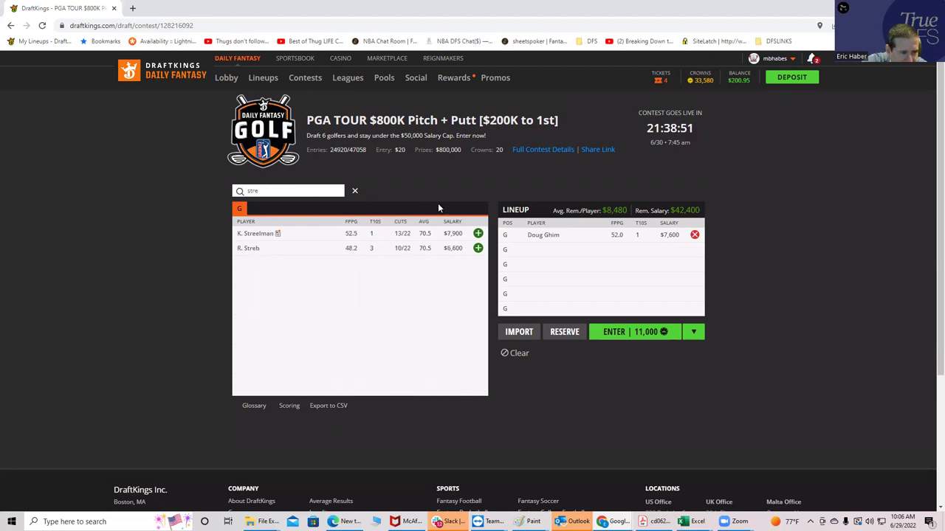
pyautogui.click(477, 233)
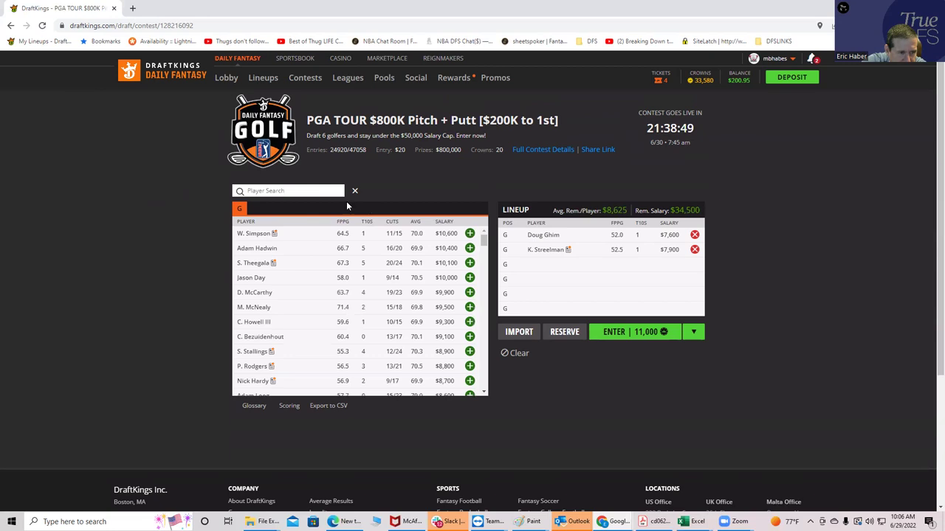
pyautogui.click(300, 191)
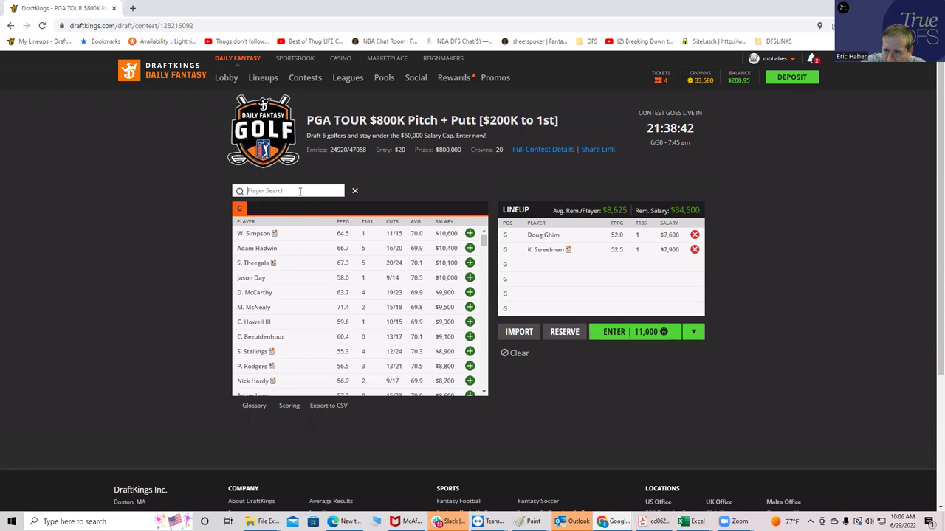
pyautogui.write('smal')
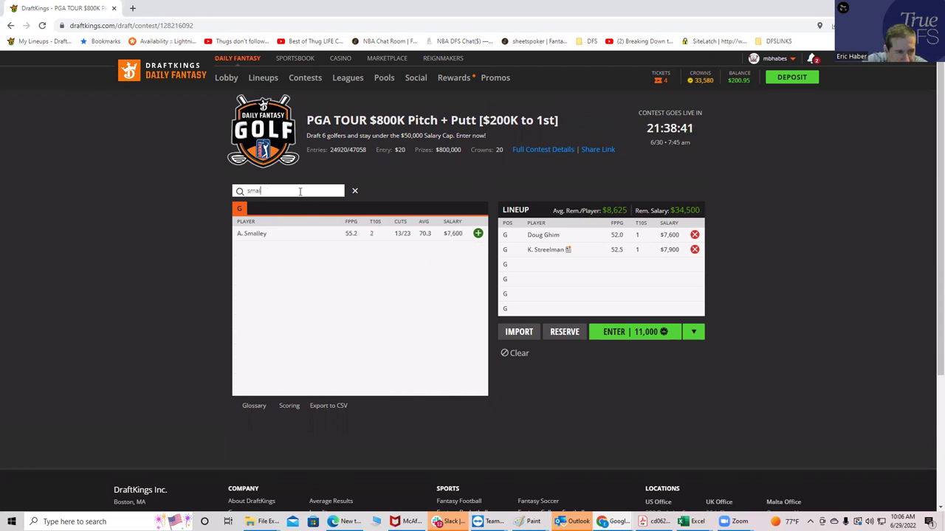
pyautogui.click(478, 234)
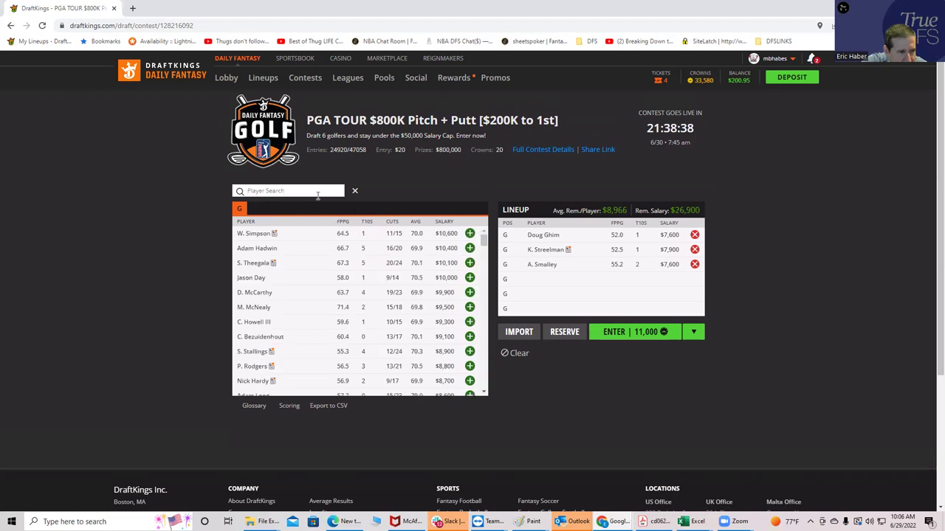
pyautogui.click(311, 190)
pyautogui.write('grill')
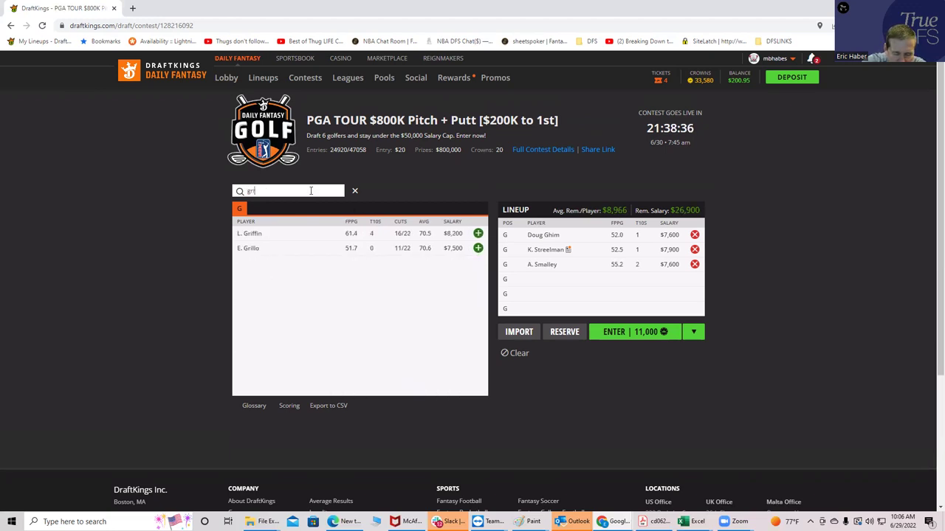
pyautogui.click(478, 234)
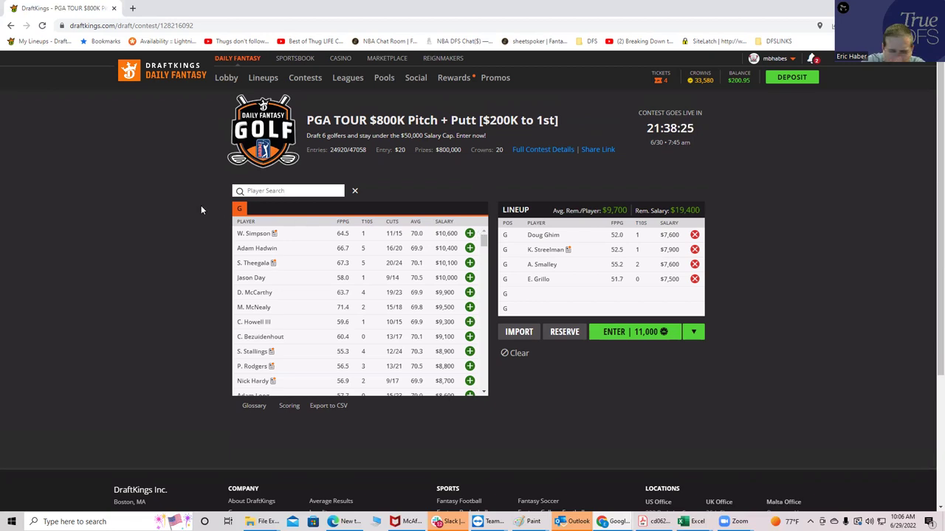
pyautogui.click(251, 191)
pyautogui.write('lips')
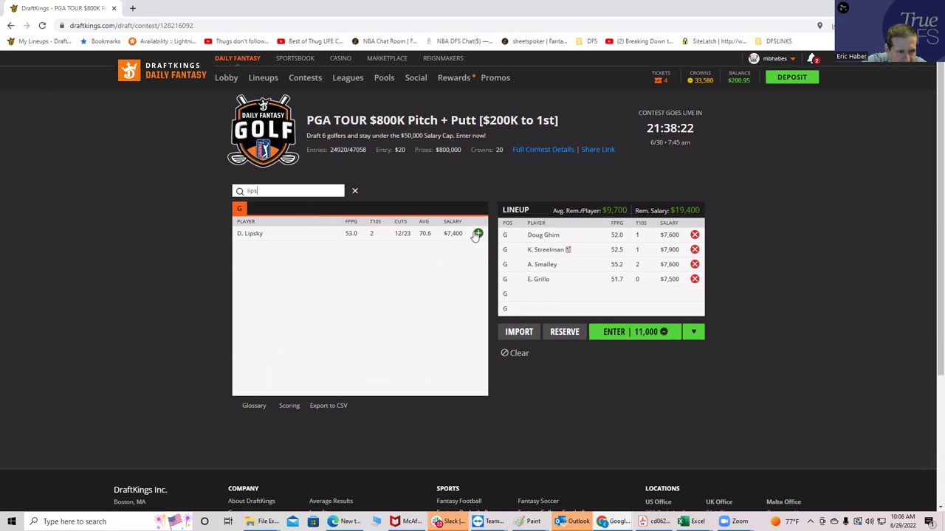
pyautogui.click(478, 233)
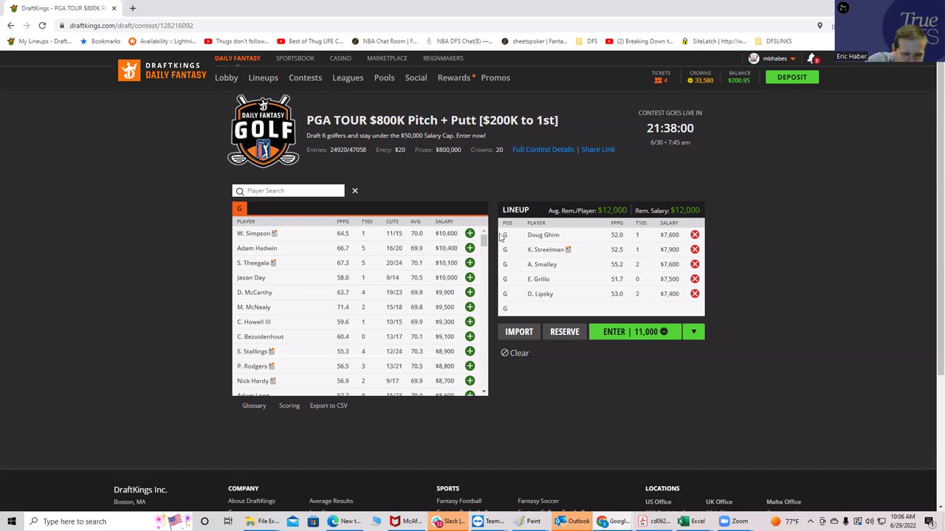
# Step: Remove Lipsky, Grillo, Smalley, Streelman and Ghim from the lineup
pyautogui.click(695, 294)
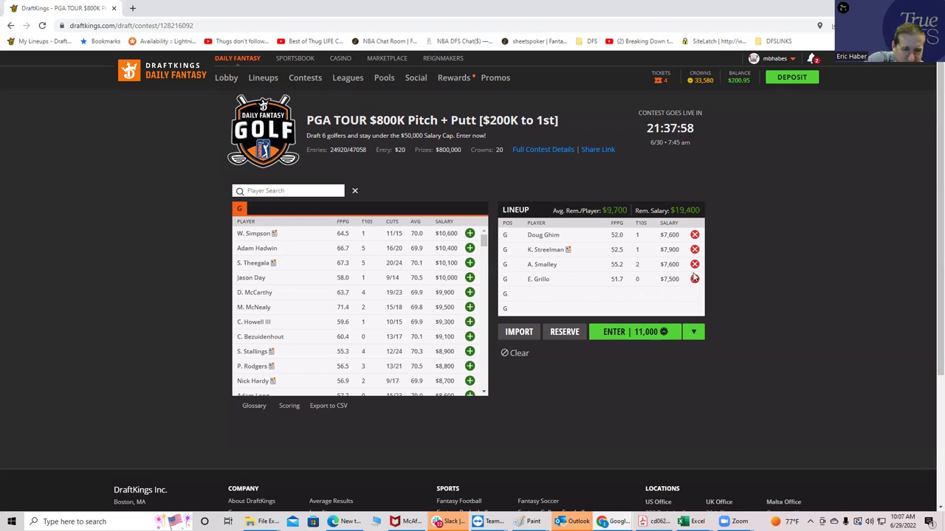
pyautogui.click(695, 279)
pyautogui.click(694, 265)
pyautogui.click(695, 250)
pyautogui.click(695, 235)
# Step: Search 'how' and 'posto' to add C. Howell III and J.T. Poston
pyautogui.click(268, 191)
pyautogui.write('ho')
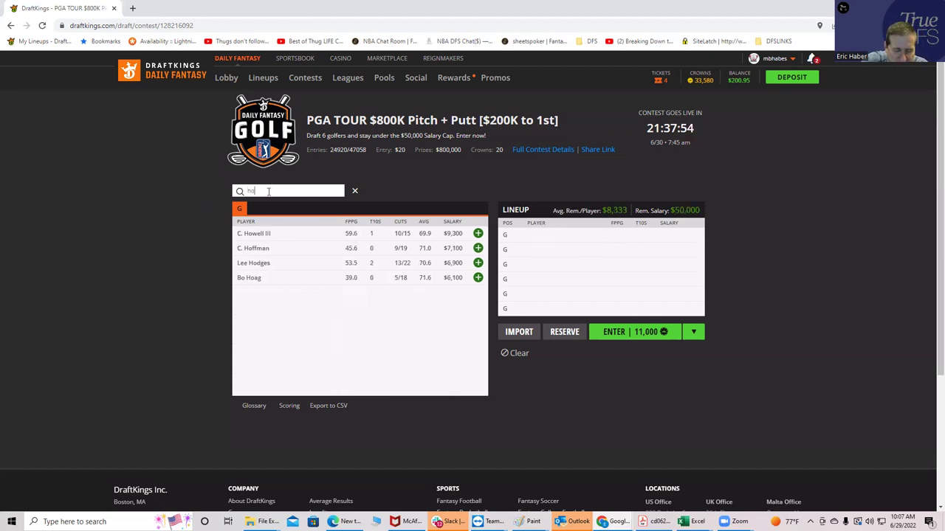
pyautogui.write('w')
pyautogui.click(478, 234)
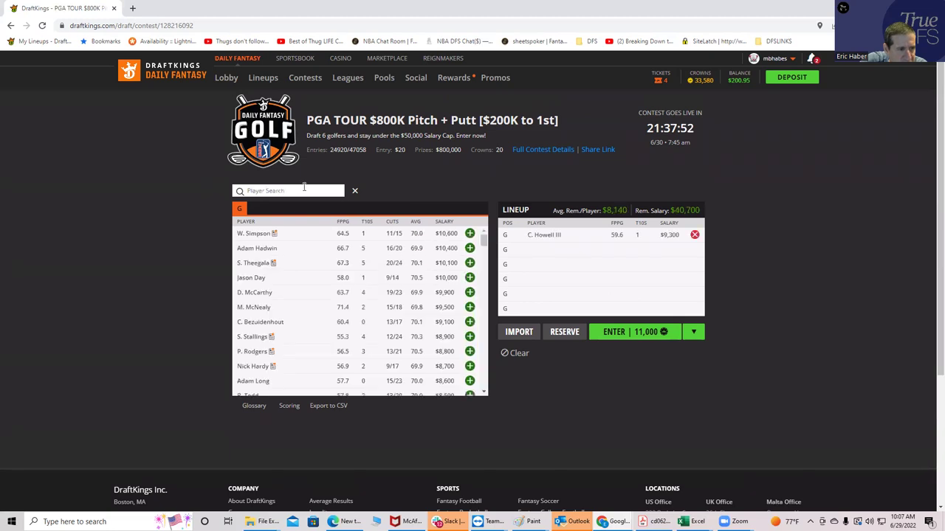
pyautogui.click(301, 191)
pyautogui.write('posto')
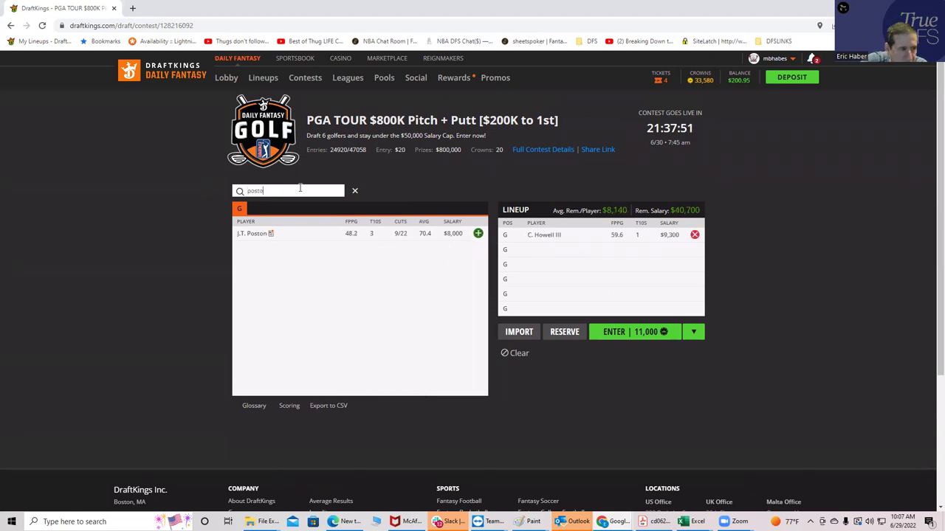
pyautogui.click(478, 233)
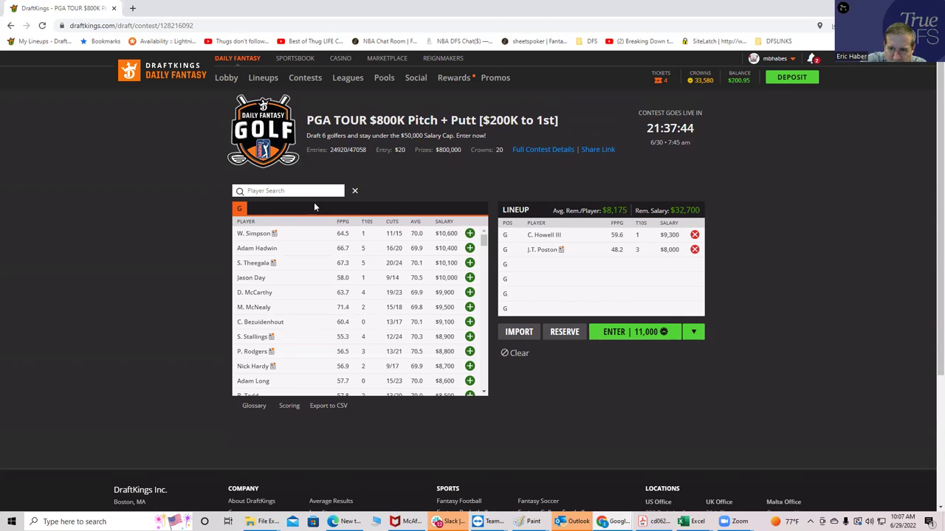
pyautogui.click(309, 190)
pyautogui.write('rod')
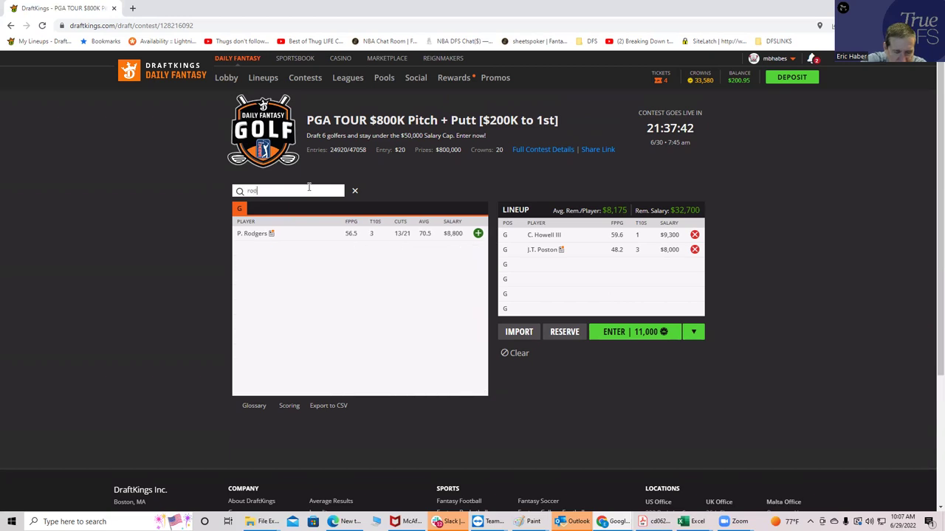
pyautogui.write('ge')
pyautogui.click(478, 233)
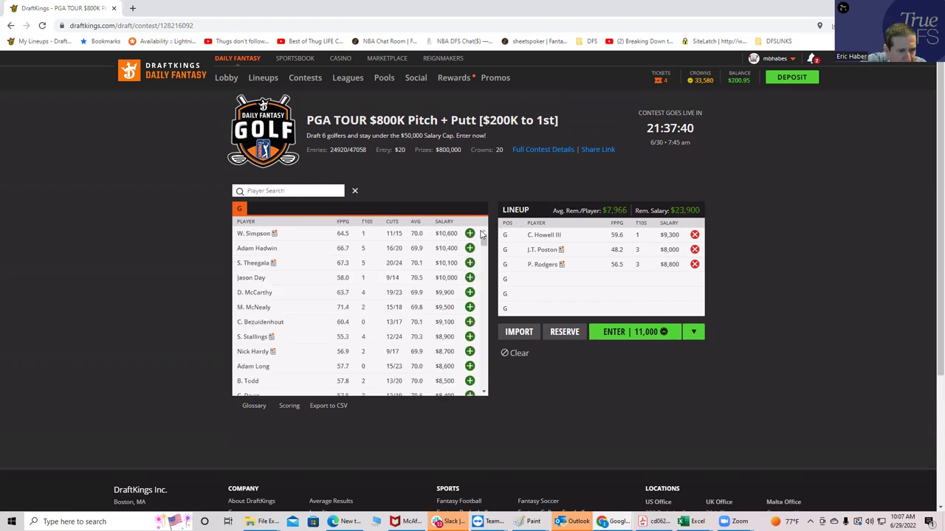
pyautogui.click(272, 190)
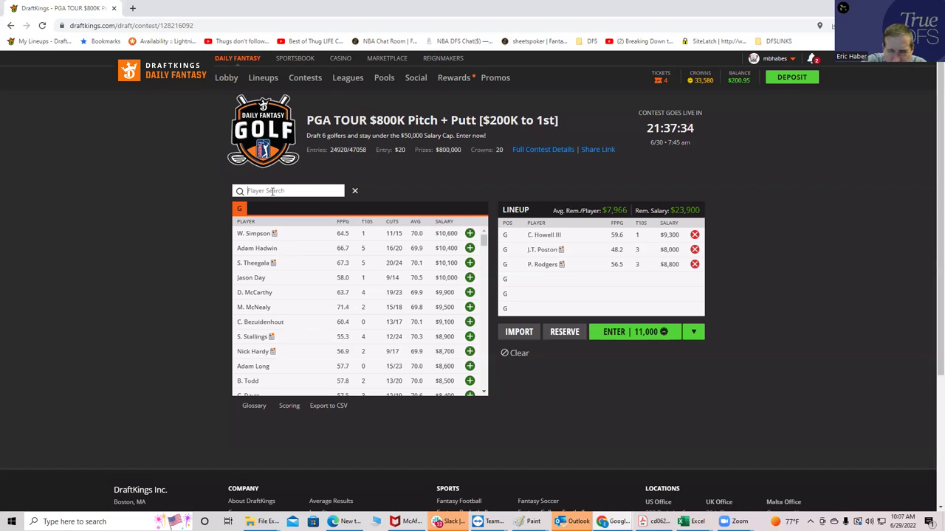
pyautogui.write('dav')
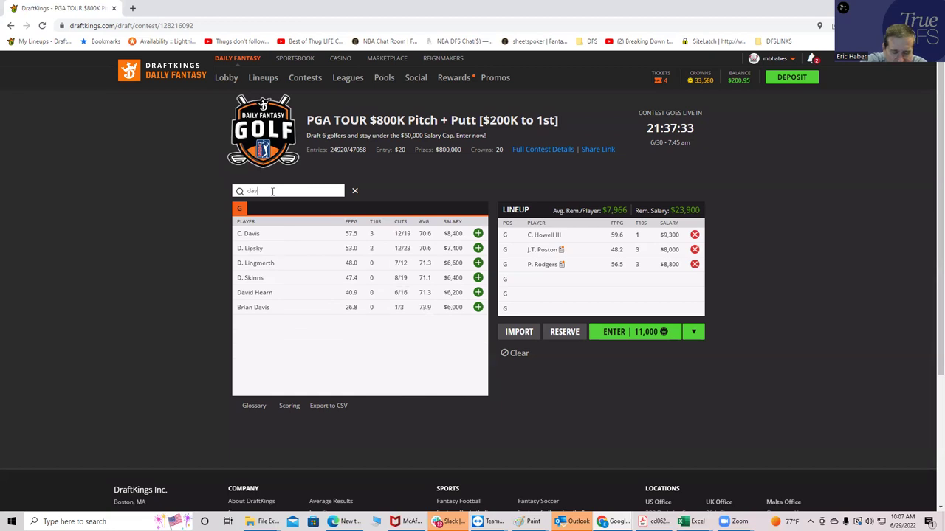